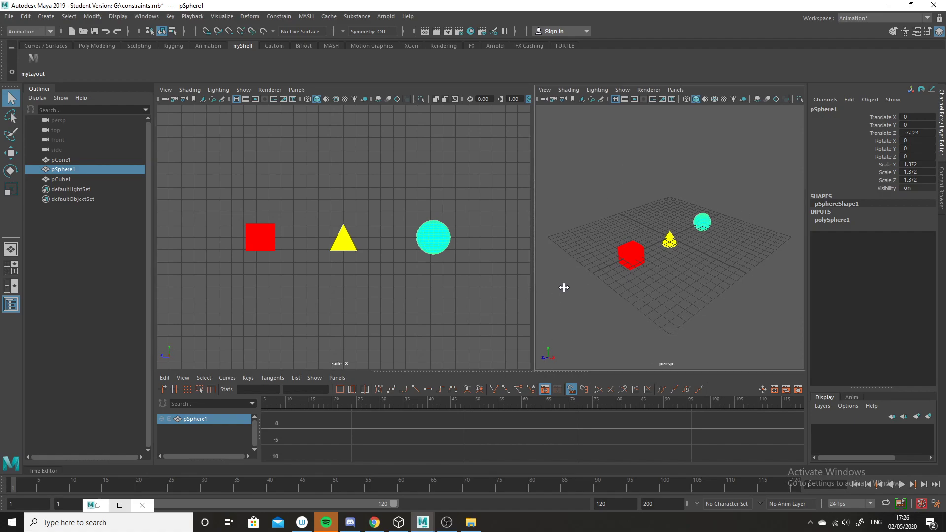
# - Widen the side view relative to the perspective view and make the side view active
pyautogui.moveTo(533, 291); pyautogui.dragTo(595, 298)
pyautogui.click(472, 257)
pyautogui.click(475, 248)
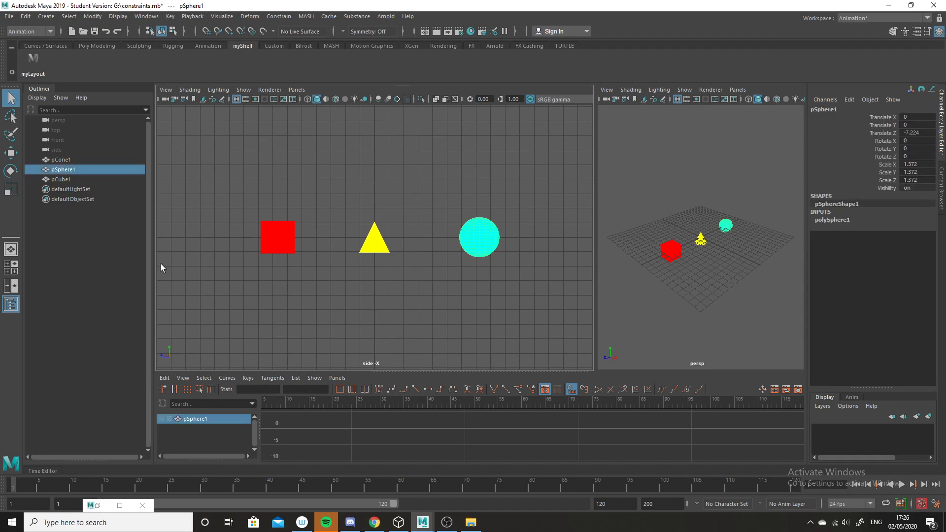
# - Key the sphere at frames 1 and 15, moving it above the cone at frame 15 to about Translate Y 6, Z 0.1
pyautogui.press('s')
pyautogui.click(105, 487)
pyautogui.press('s')
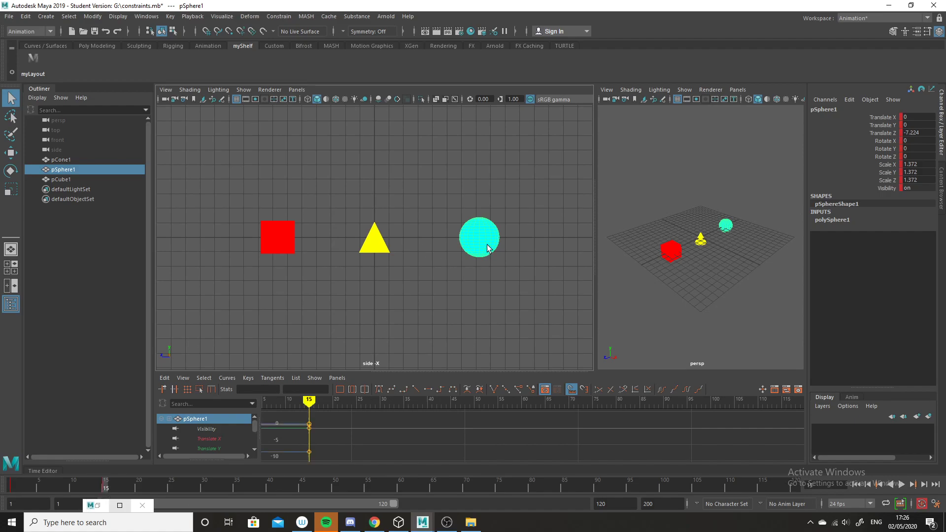
pyautogui.click(10, 153)
pyautogui.moveTo(481, 239); pyautogui.dragTo(375, 156)
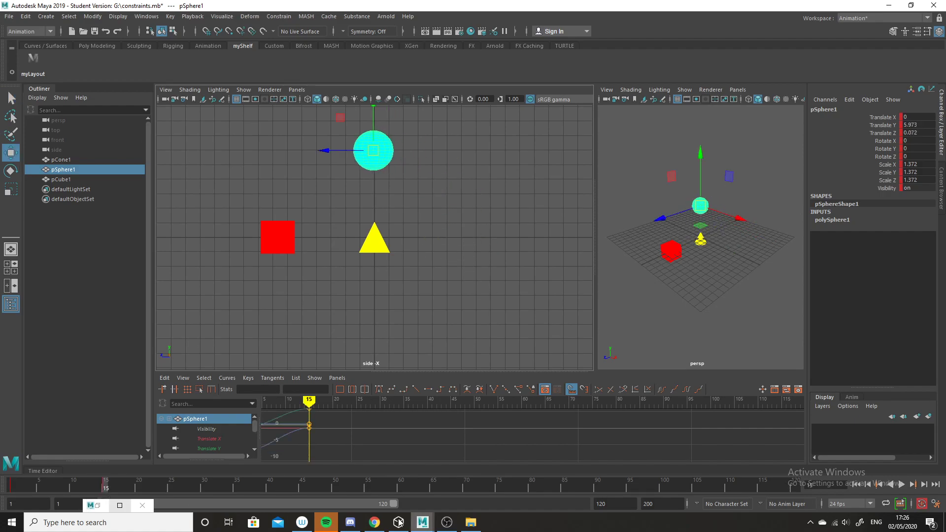
# - Key the sphere at frame 30, resting on top of the cube at about Translate Y 2.5, Z 6.6
pyautogui.click(204, 486)
pyautogui.press('s')
pyautogui.moveTo(374, 148); pyautogui.dragTo(278, 200)
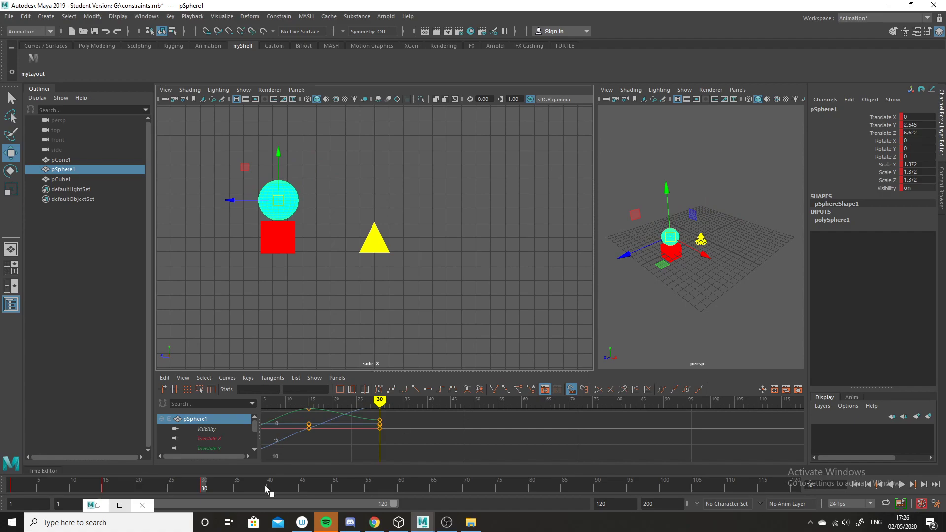
pyautogui.moveTo(209, 493); pyautogui.dragTo(222, 451)
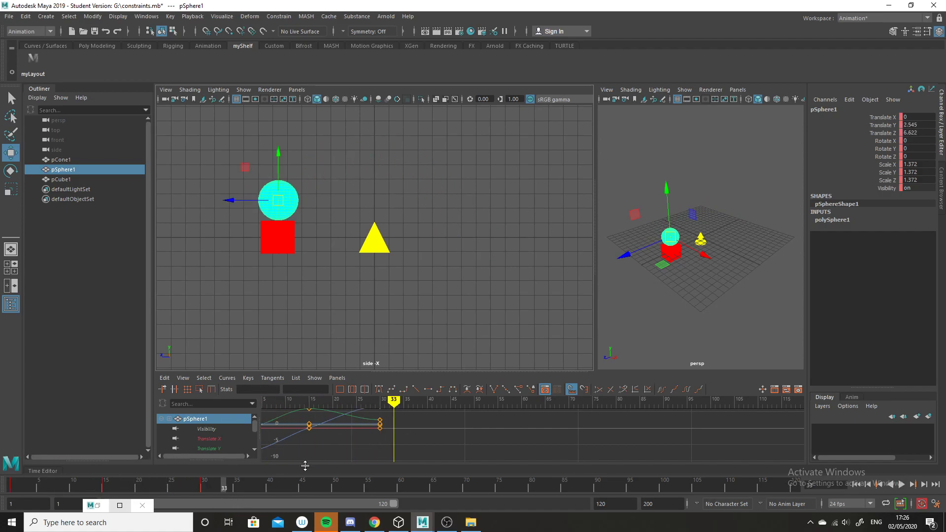
# - Key the cone at frames 30 and 45, moving it to about Translate Y 0.2, Z -6.9 at frame 45
pyautogui.click(203, 490)
pyautogui.click(380, 244)
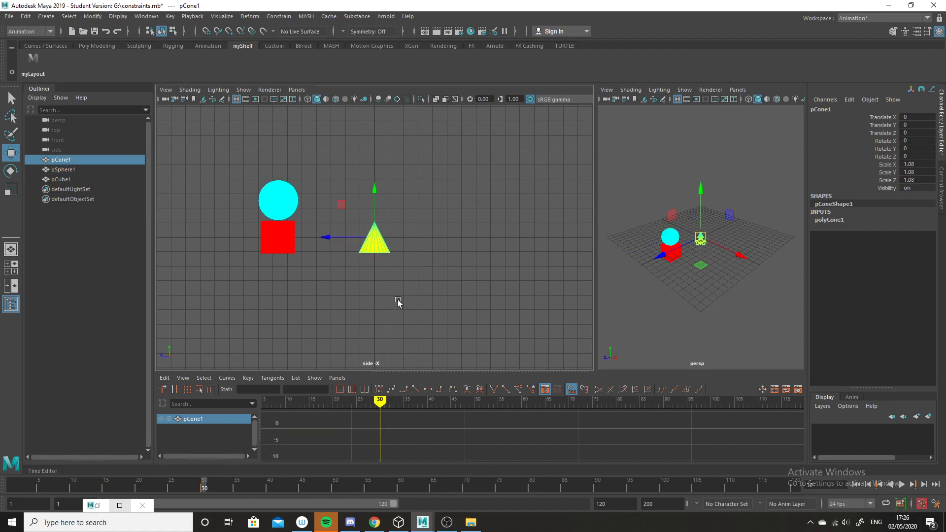
pyautogui.press('s')
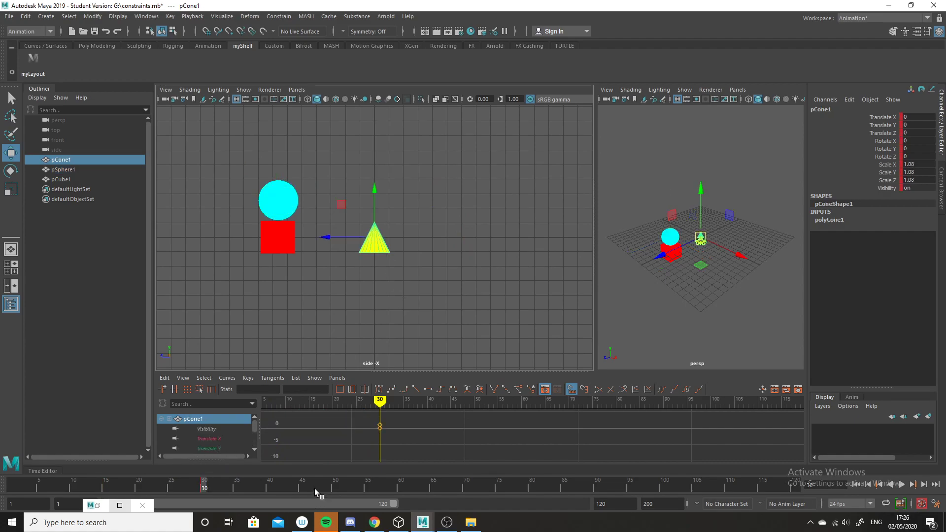
pyautogui.click(302, 486)
pyautogui.press('s')
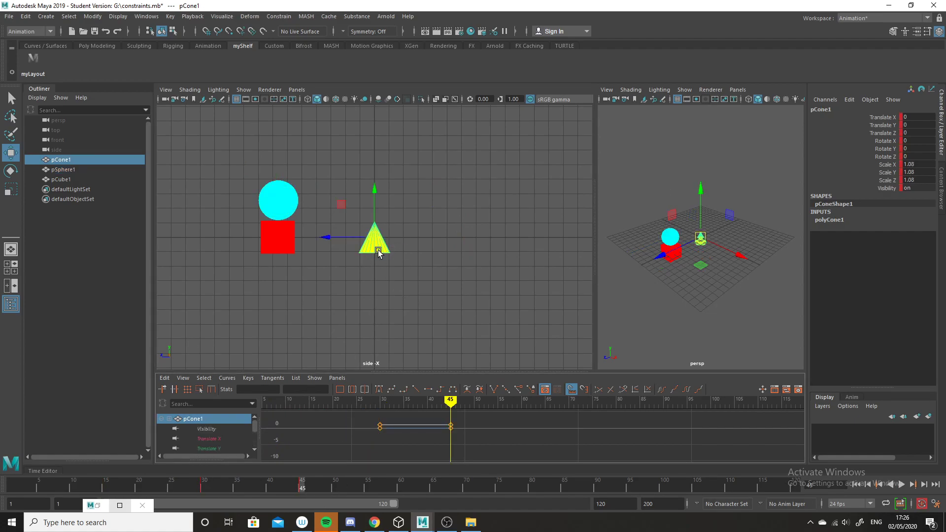
pyautogui.moveTo(372, 243); pyautogui.dragTo(472, 241)
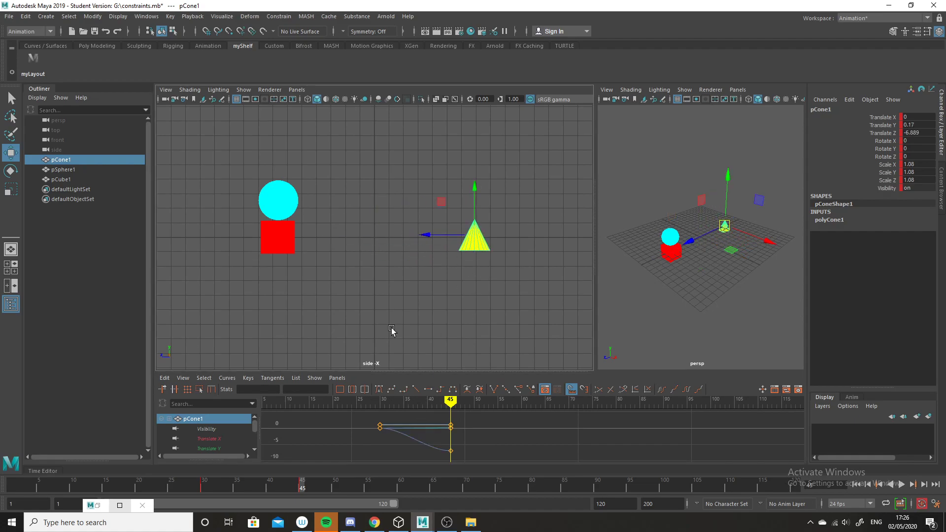
pyautogui.moveTo(303, 486); pyautogui.dragTo(282, 486)
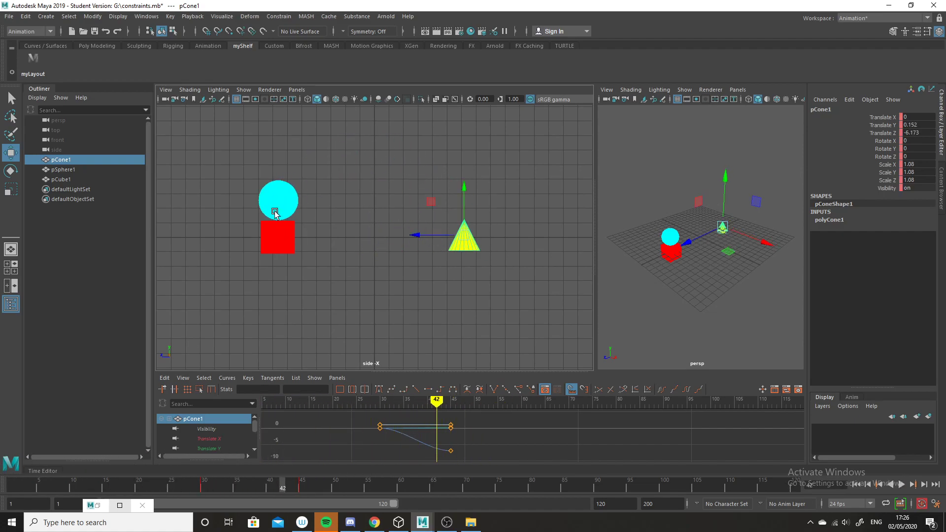
# - At frame 30, apply a Parent constraint with the sphere as the driver and the cube as the constrained object
pyautogui.click(203, 487)
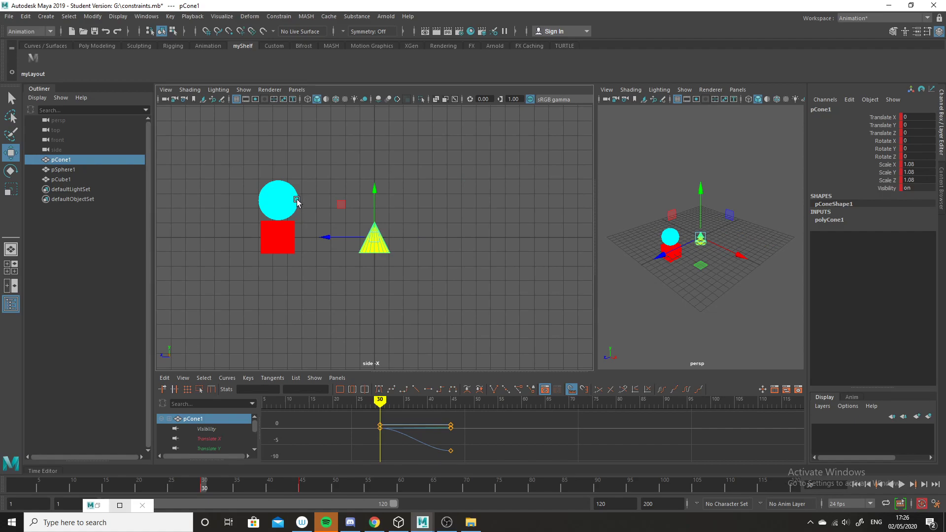
pyautogui.click(293, 218)
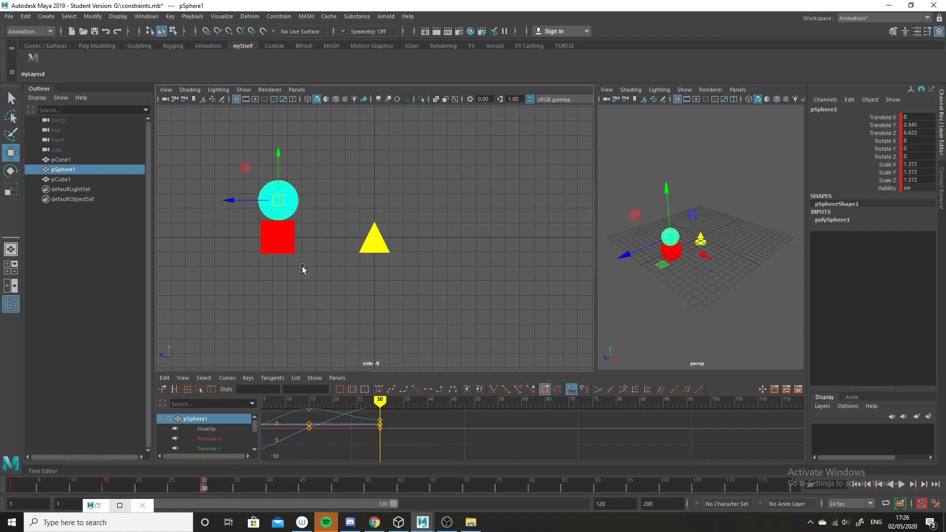
pyautogui.keyDown('shift'); pyautogui.click(284, 241); pyautogui.keyUp('shift')
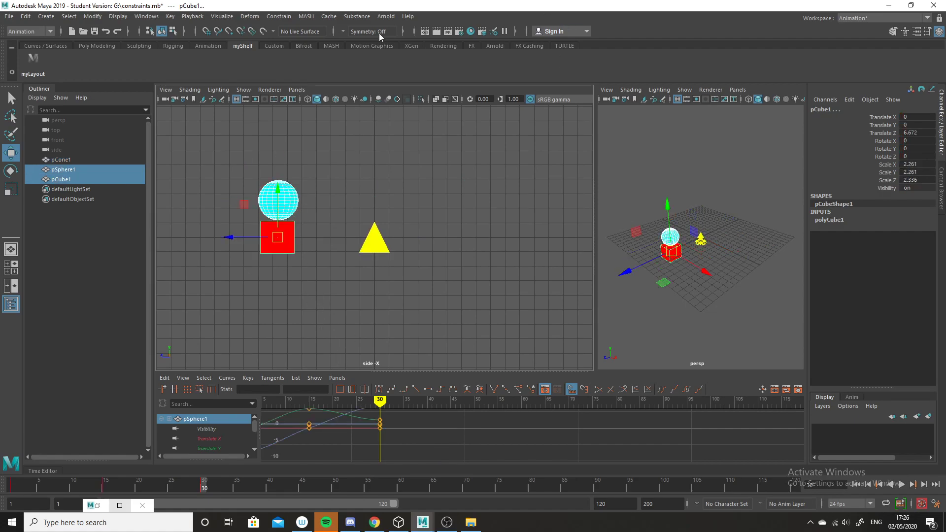
pyautogui.click(276, 17)
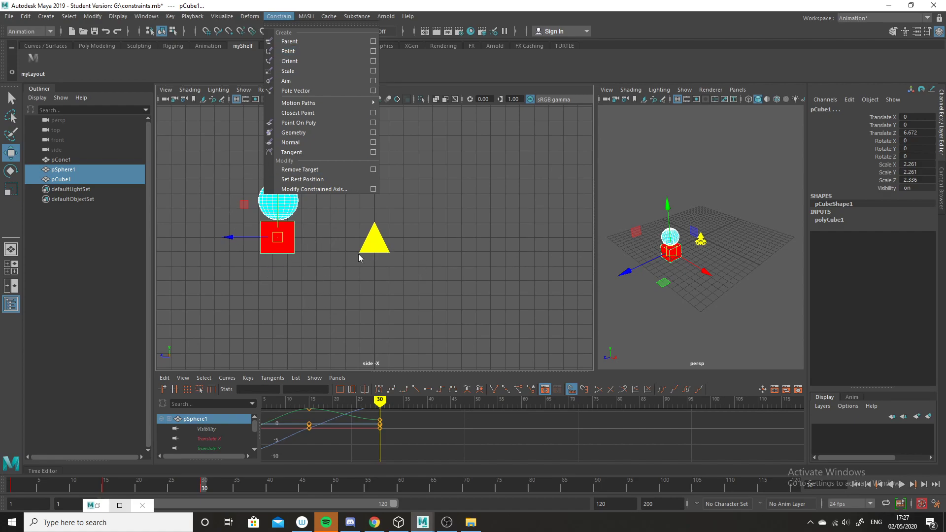
pyautogui.click(321, 286)
pyautogui.click(290, 204)
pyautogui.keyDown('shift'); pyautogui.click(283, 236); pyautogui.keyUp('shift')
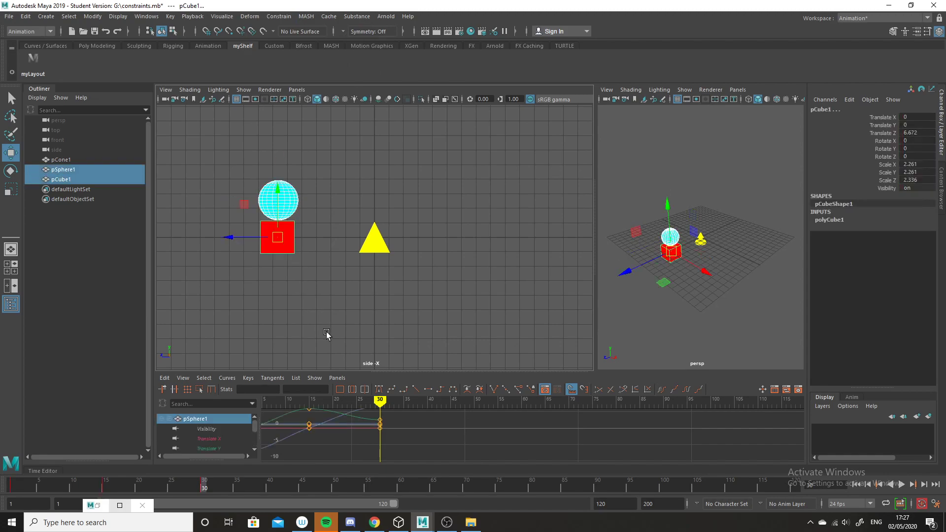
pyautogui.click(285, 18)
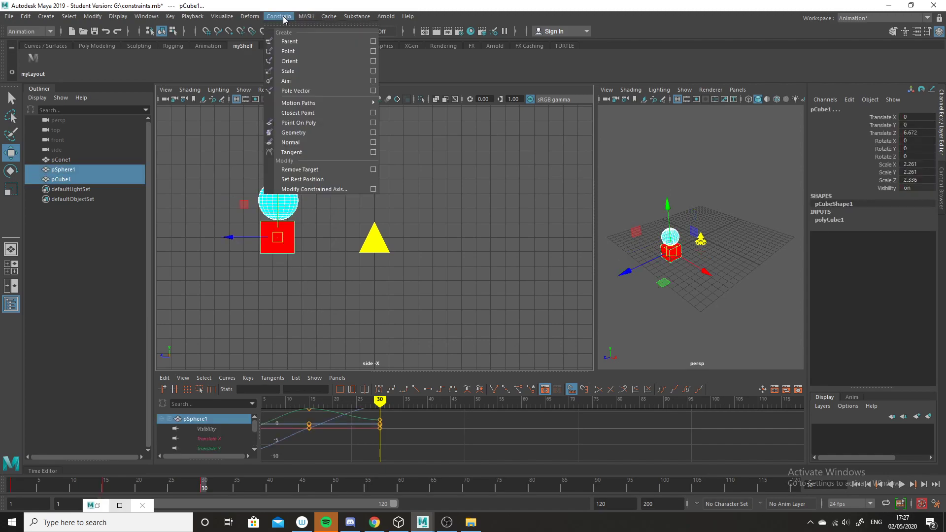
pyautogui.click(301, 39)
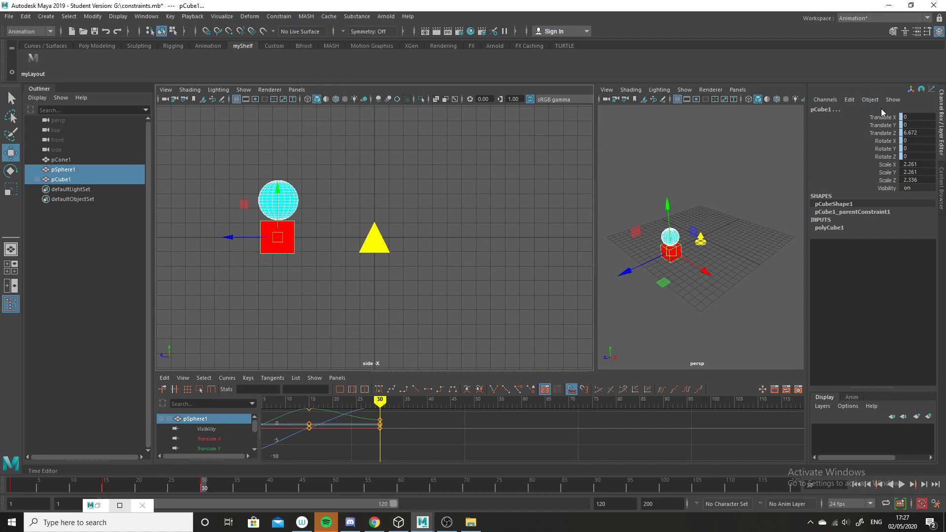
# - Key the sphere at frames 45 and 60, moving it to about Translate Y 6.8, Z 0 at frame 60
pyautogui.click(322, 204)
pyautogui.click(281, 239)
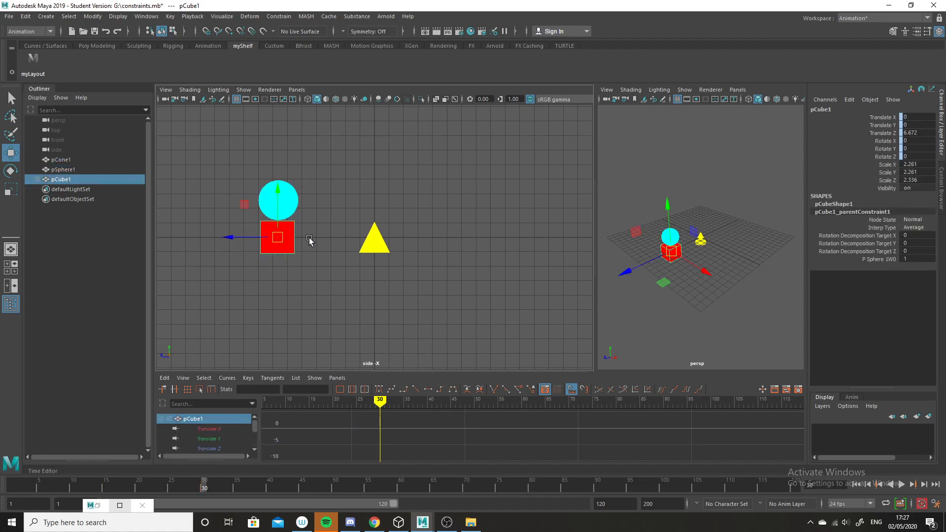
pyautogui.click(293, 202)
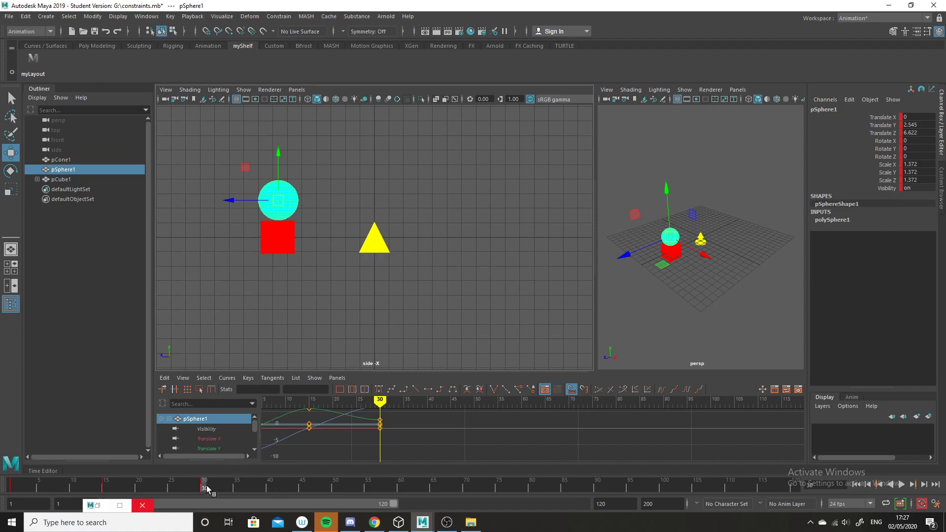
pyautogui.moveTo(208, 485); pyautogui.dragTo(301, 491)
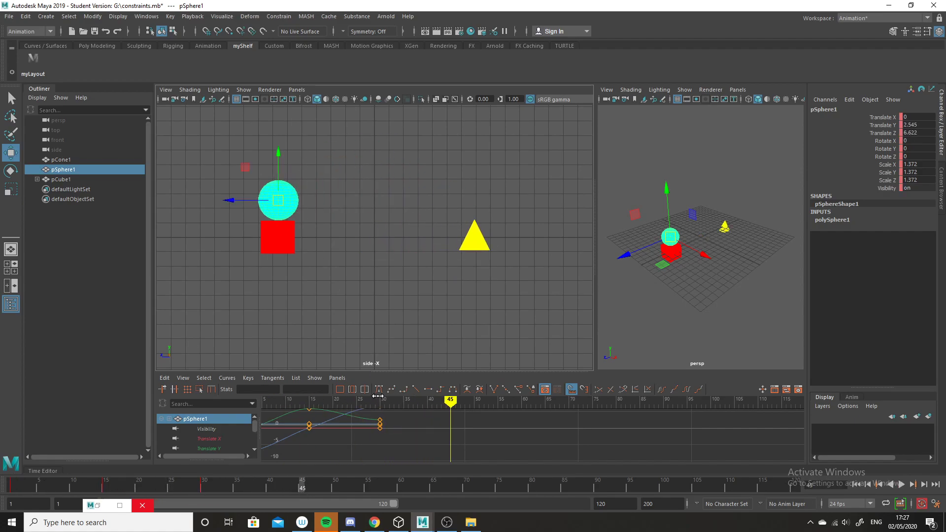
pyautogui.press('s')
pyautogui.moveTo(302, 487); pyautogui.dragTo(401, 488)
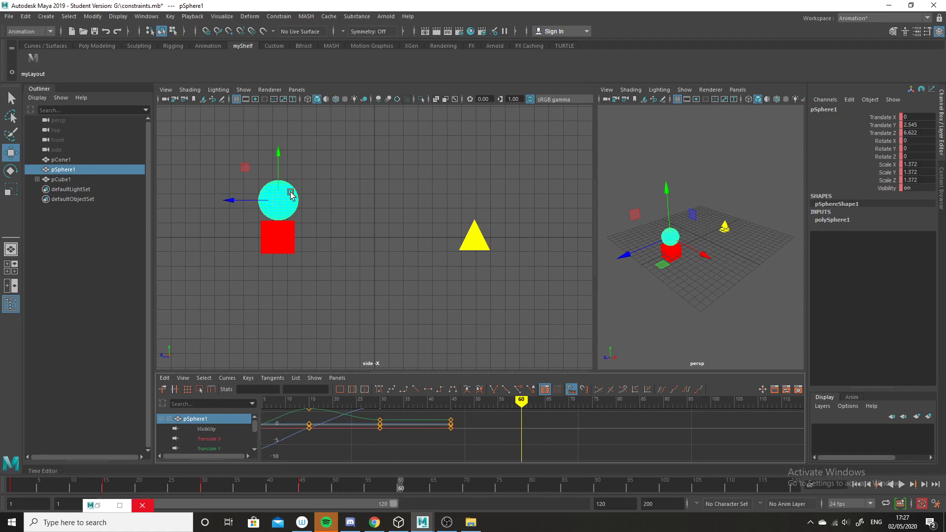
pyautogui.moveTo(279, 207); pyautogui.dragTo(373, 146)
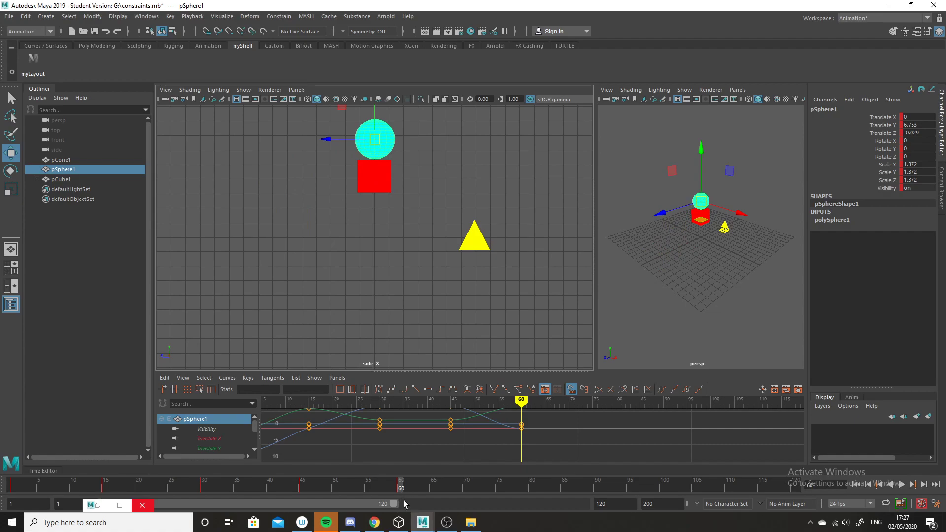
# - Key the cube's P Sphere 1W0 parent constraint weight at its value of 1 on frame 30
pyautogui.moveTo(401, 489); pyautogui.dragTo(201, 467)
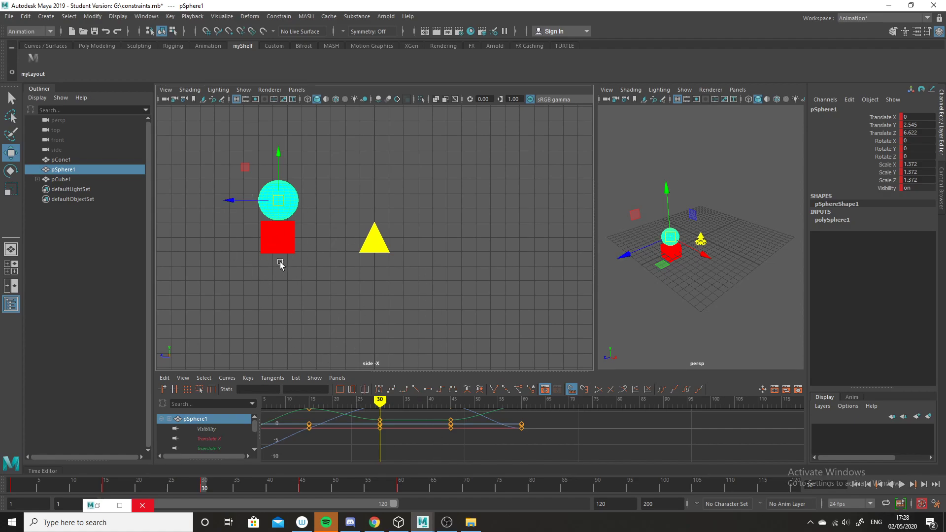
pyautogui.click(277, 236)
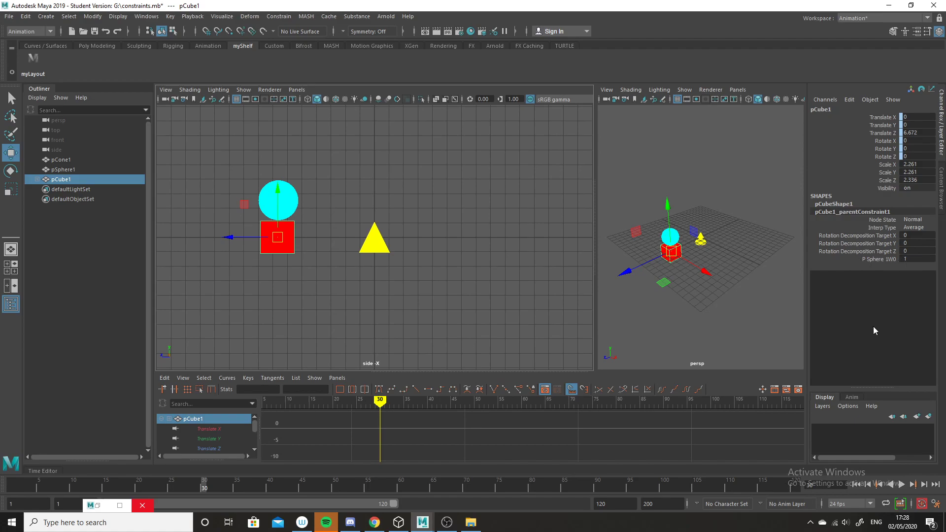
pyautogui.click(879, 262)
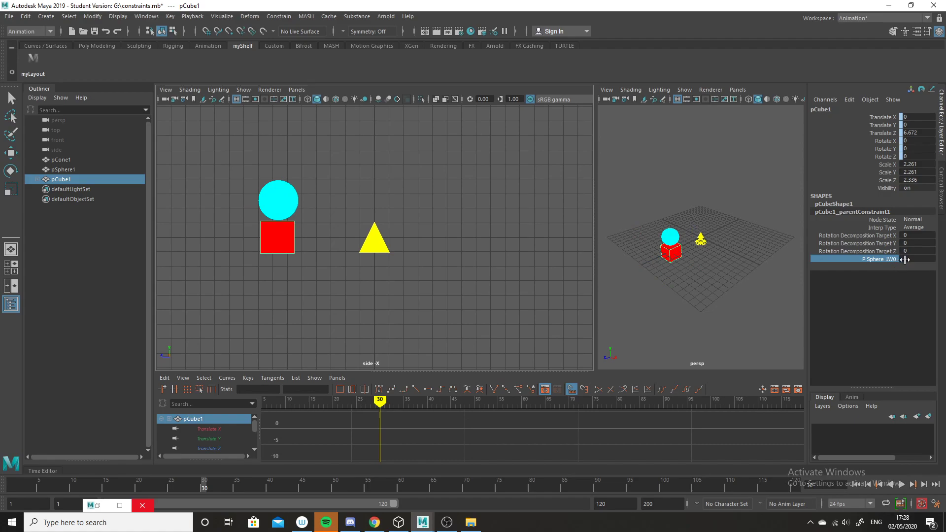
pyautogui.rightClick(885, 259)
pyautogui.click(866, 30)
# - Set the cube's P Sphere 1W0 constraint weight to 0 at frame 29
pyautogui.click(200, 487)
pyautogui.click(919, 259)
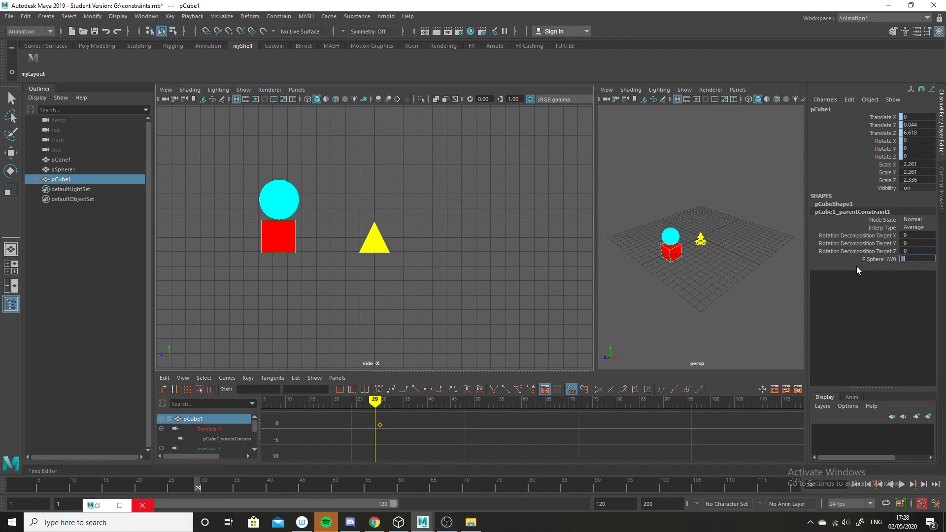
pyautogui.write('0')
pyautogui.press('Return')
# - Key the cube's P Sphere 1W0 constraint weight at its value of 1 on frame 60
pyautogui.moveTo(196, 488); pyautogui.dragTo(420, 463)
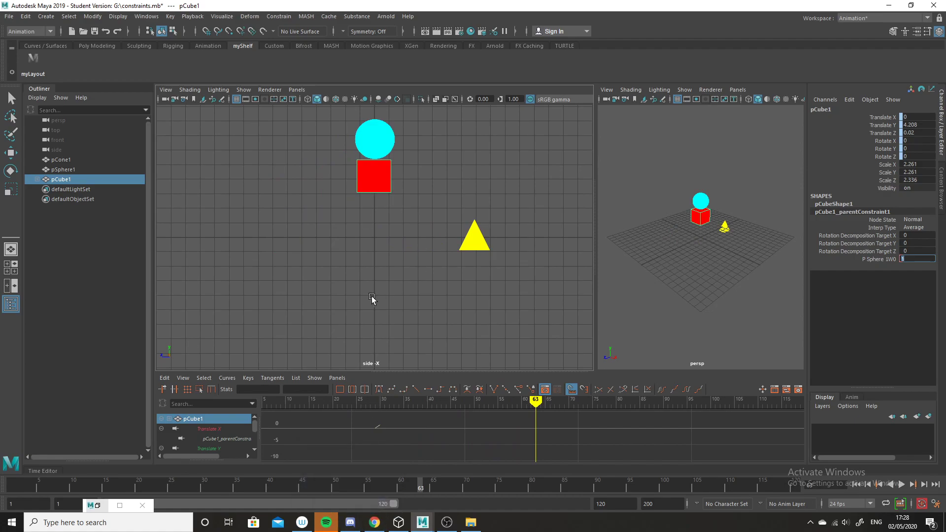
pyautogui.moveTo(428, 490); pyautogui.dragTo(401, 488)
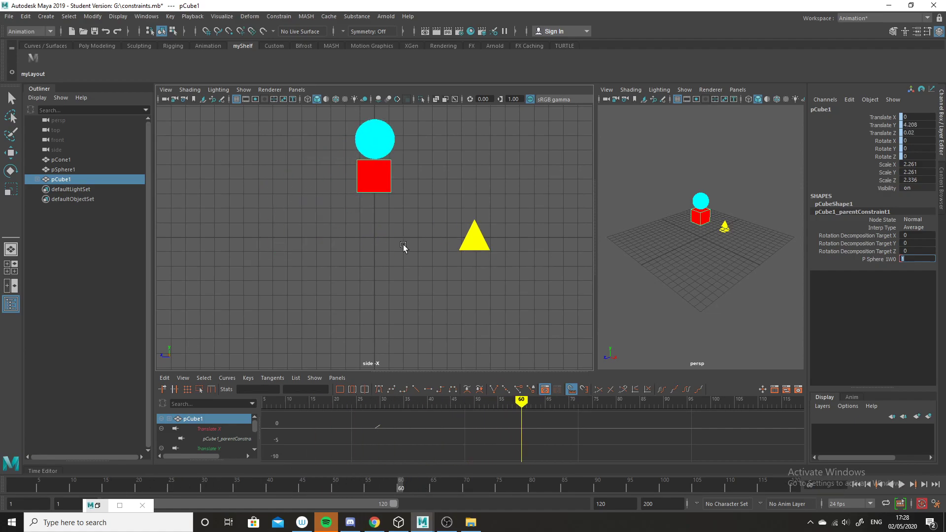
pyautogui.click(440, 164)
pyautogui.press('w')
pyautogui.click(381, 177)
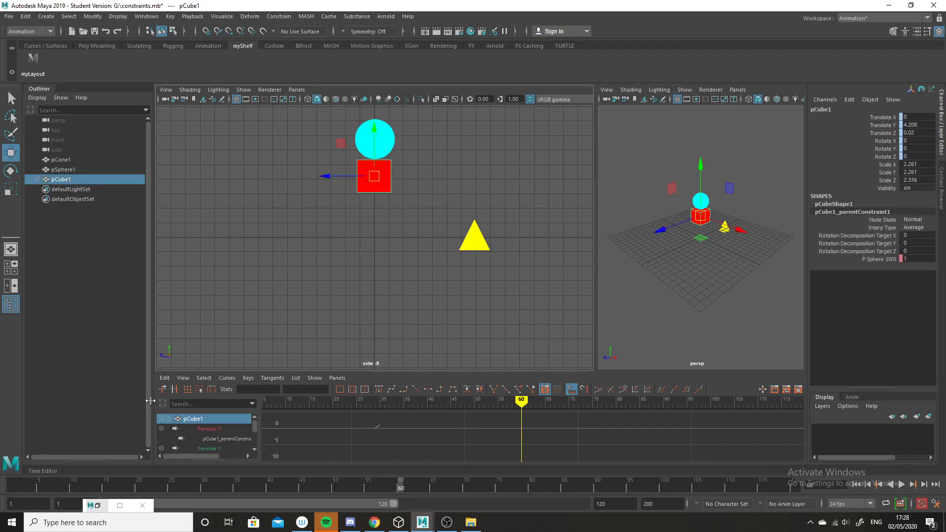
pyautogui.rightClick(883, 261)
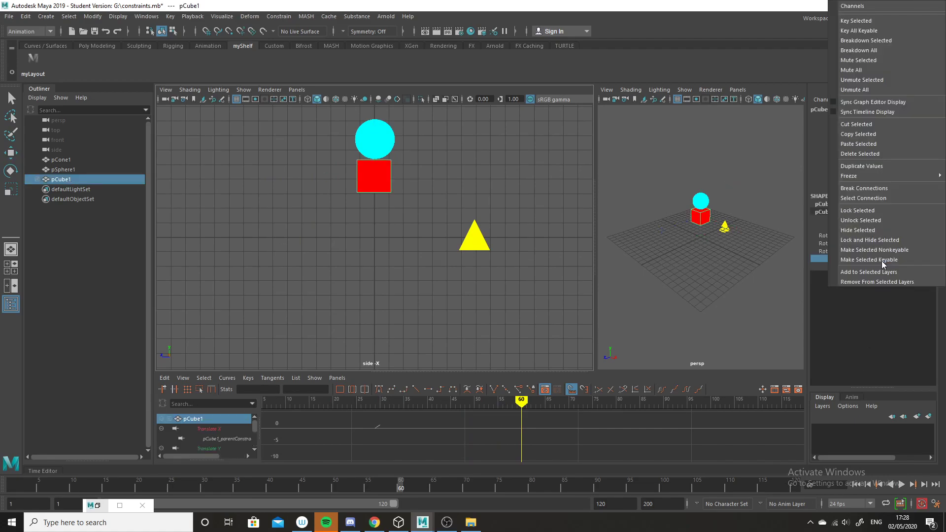
pyautogui.click(868, 22)
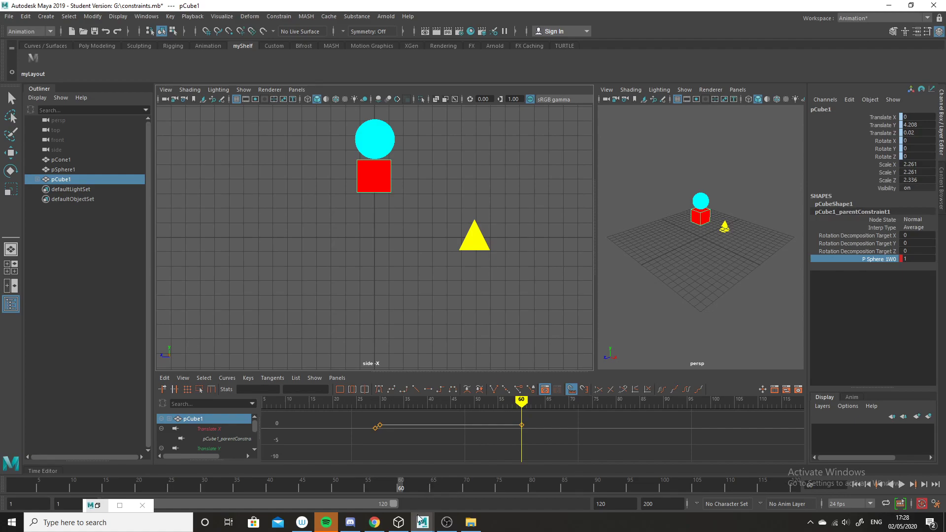
# - Set the cube's P Sphere 1W0 constraint weight to 0 at frame 61
pyautogui.moveTo(403, 488); pyautogui.dragTo(407, 489)
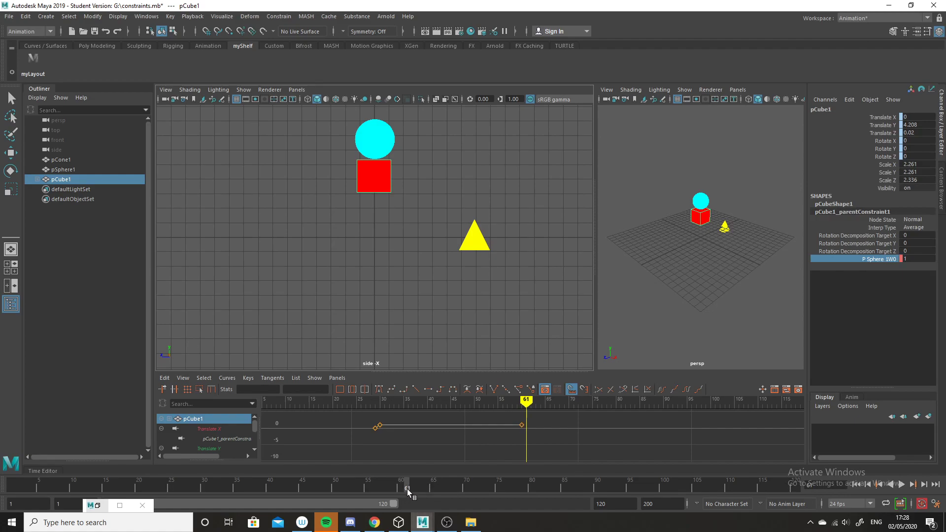
pyautogui.doubleClick(914, 255)
pyautogui.press('Return')
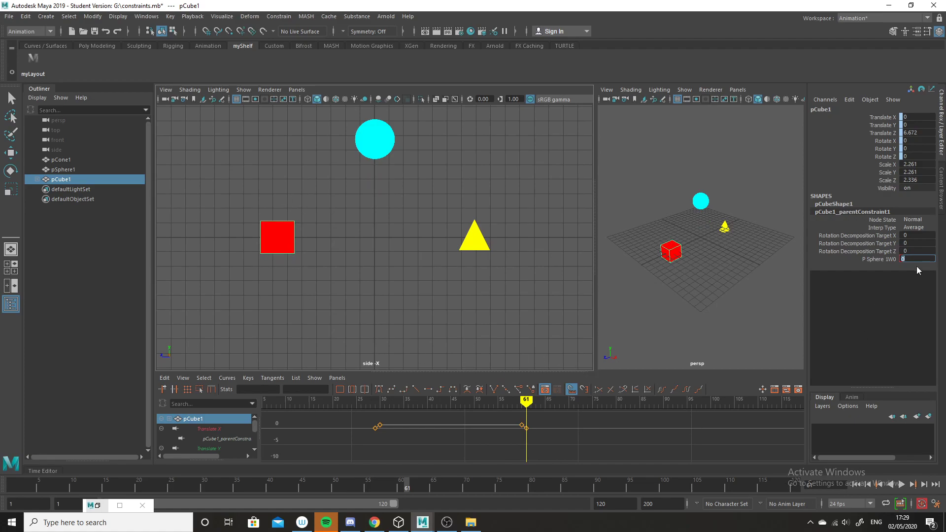
# - Set the P Sphere 1W0 constraint weight to 1 at frame 61 and ready the cube for moving
pyautogui.write('1')
pyautogui.press('Return')
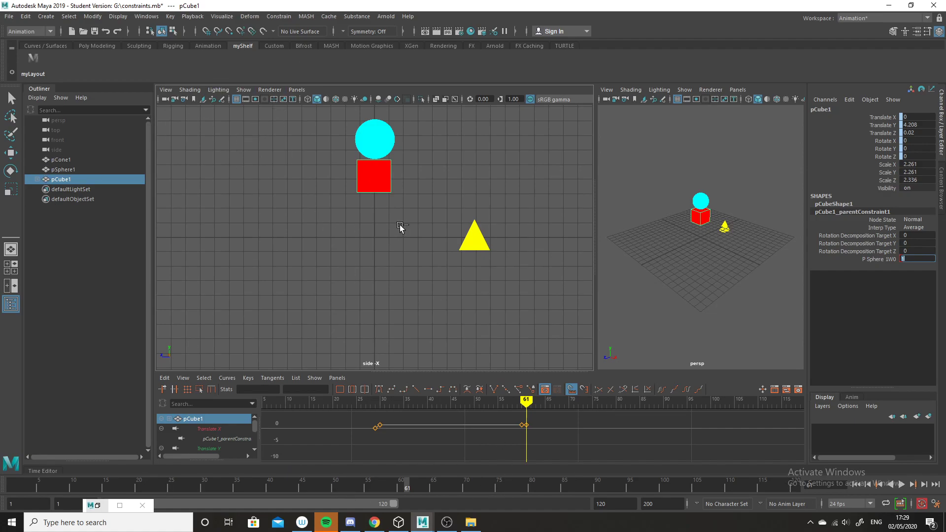
pyautogui.click(77, 180)
pyautogui.press('w')
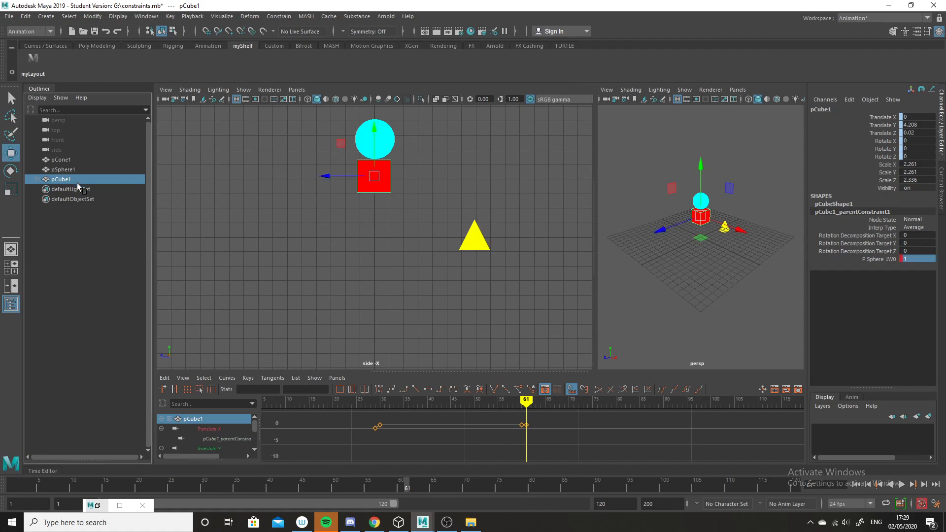
# - Duplicate the cube and key the original pCube1's visibility on at frame 60
pyautogui.hotkey('ctrl', 'd')
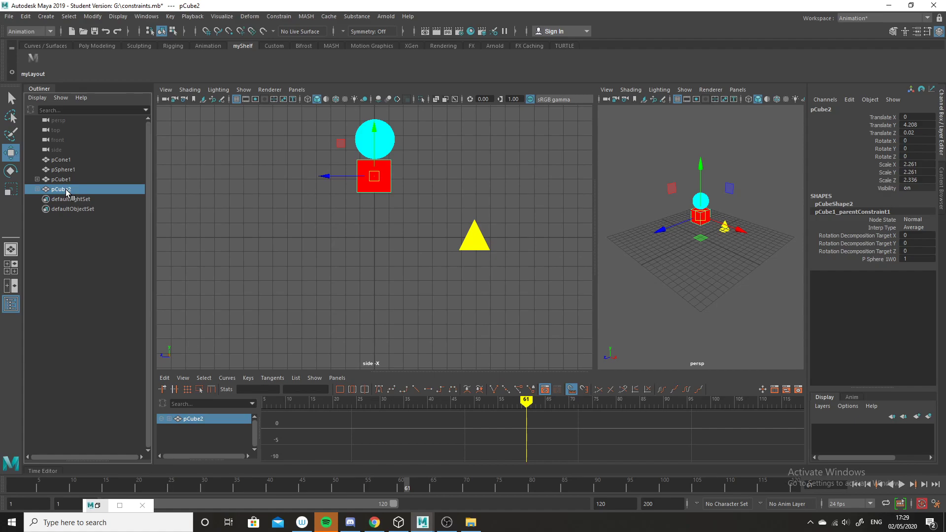
pyautogui.click(401, 490)
pyautogui.click(67, 180)
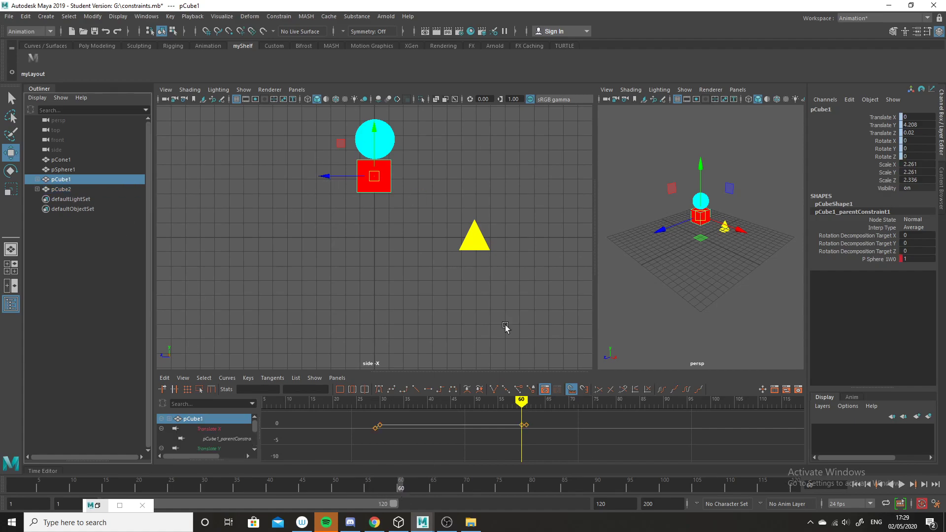
pyautogui.click(891, 190)
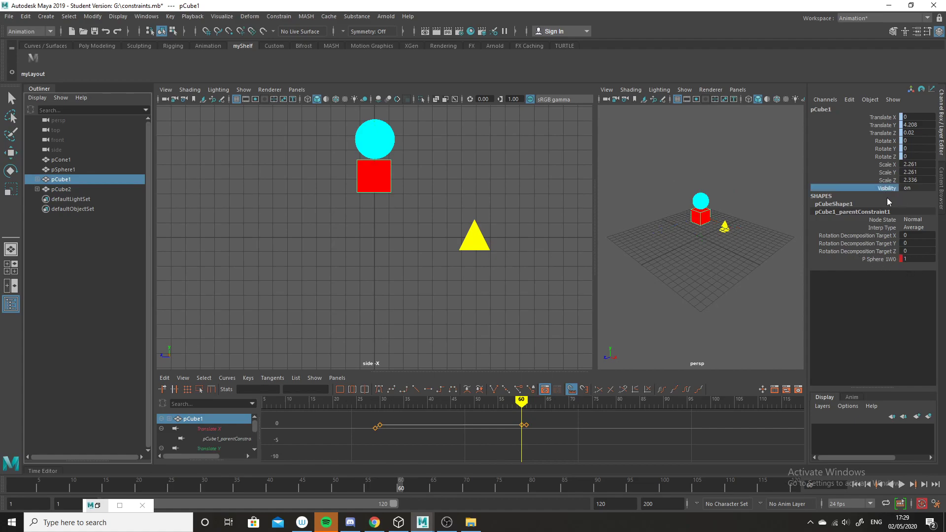
pyautogui.rightClick(896, 193)
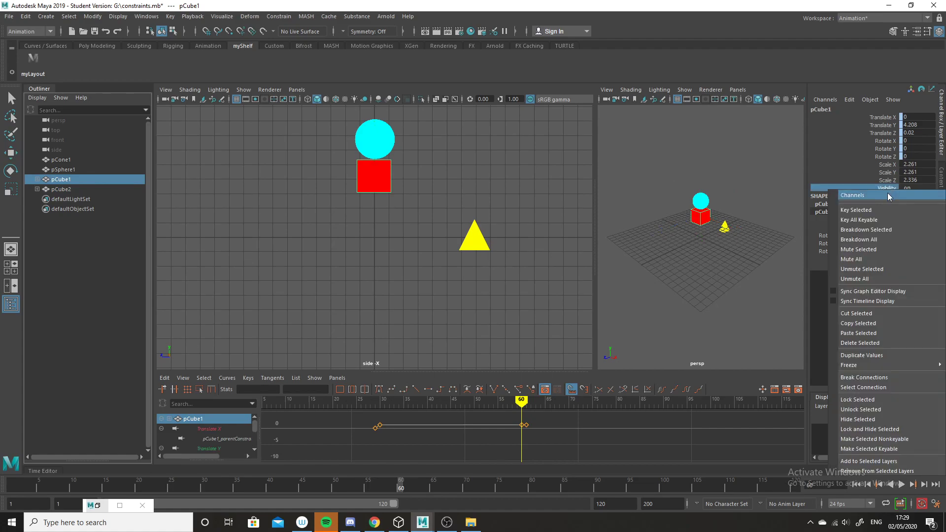
pyautogui.click(892, 208)
# - Set the original pCube1's visibility to off at frame 61
pyautogui.moveTo(406, 489); pyautogui.dragTo(411, 495)
pyautogui.click(920, 190)
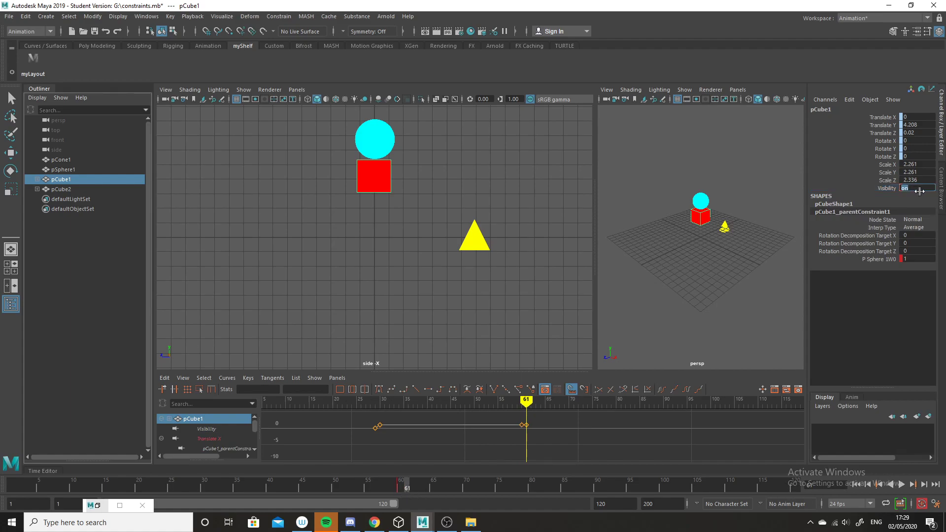
pyautogui.write('0')
pyautogui.press('Return')
# - Key the duplicate pCube2's visibility on at frame 61
pyautogui.click(63, 190)
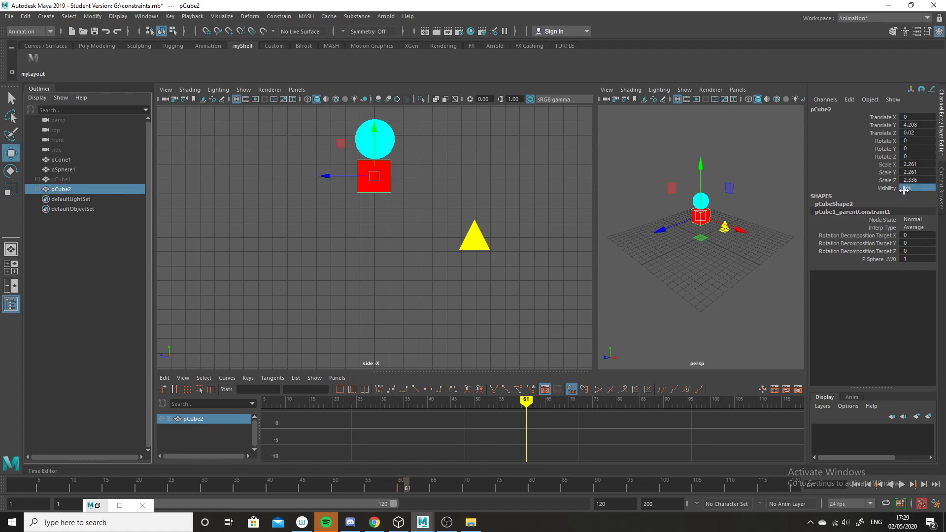
pyautogui.click(887, 189)
pyautogui.rightClick(887, 190)
pyautogui.click(891, 209)
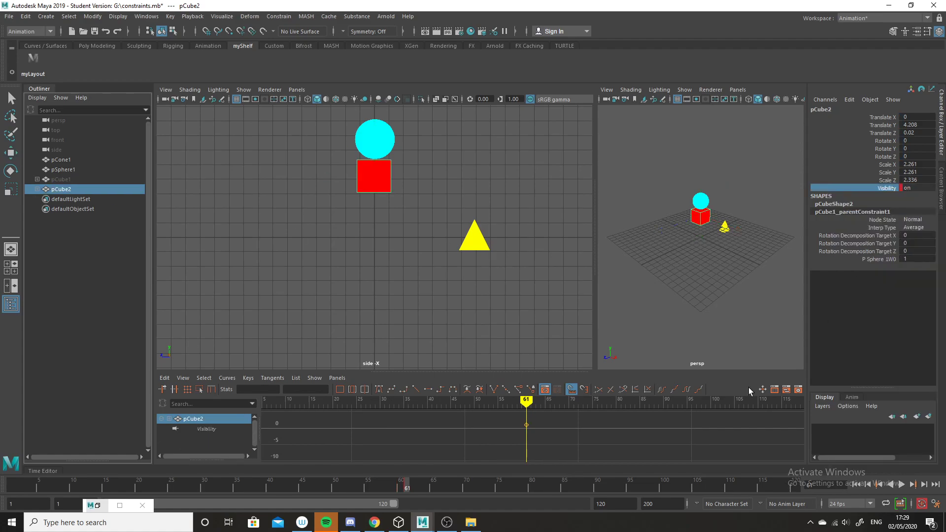
# - Set pCube2's visibility to off at frame 60 and check the swap between the two cubes around frame 61
pyautogui.click(400, 486)
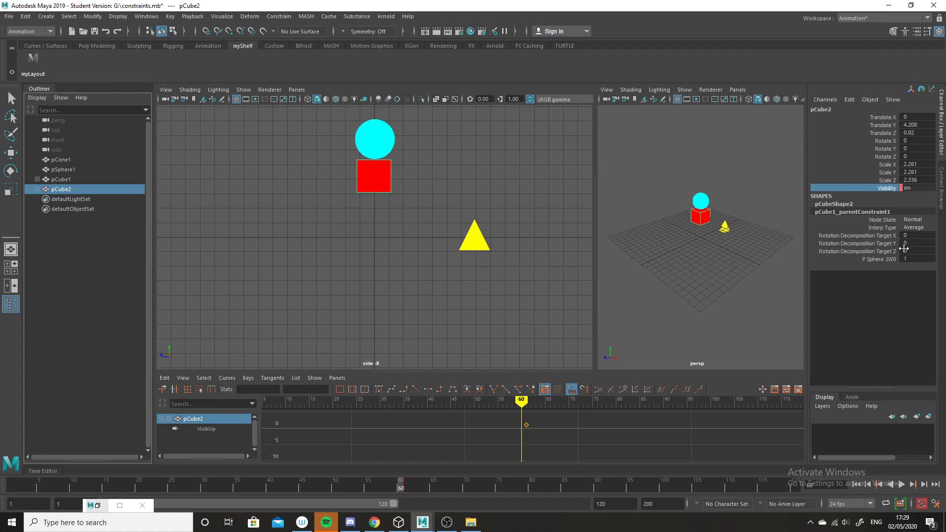
pyautogui.click(908, 189)
pyautogui.write('off')
pyautogui.press('Return')
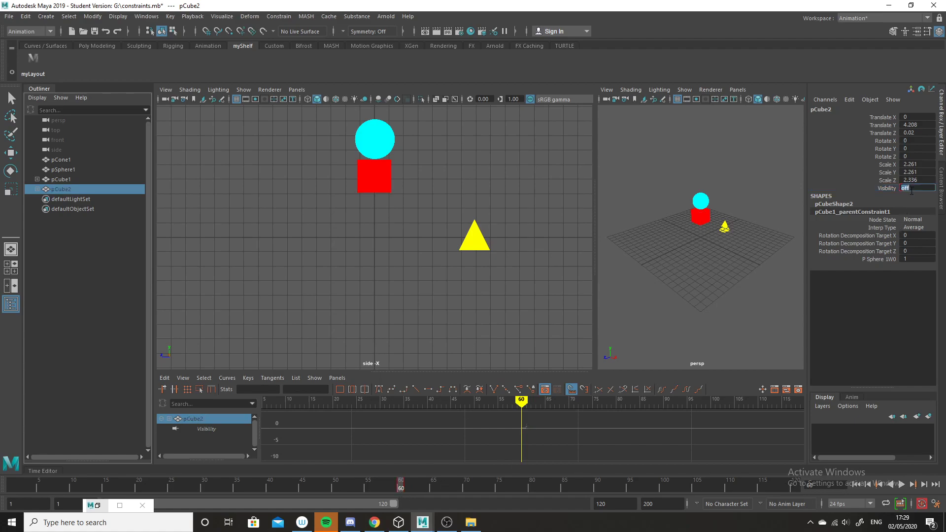
pyautogui.moveTo(401, 486)
pyautogui.mouseDown()
pyautogui.moveTo(4, 486)
pyautogui.moveTo(440, 498)
pyautogui.mouseUp()
pyautogui.click(407, 489)
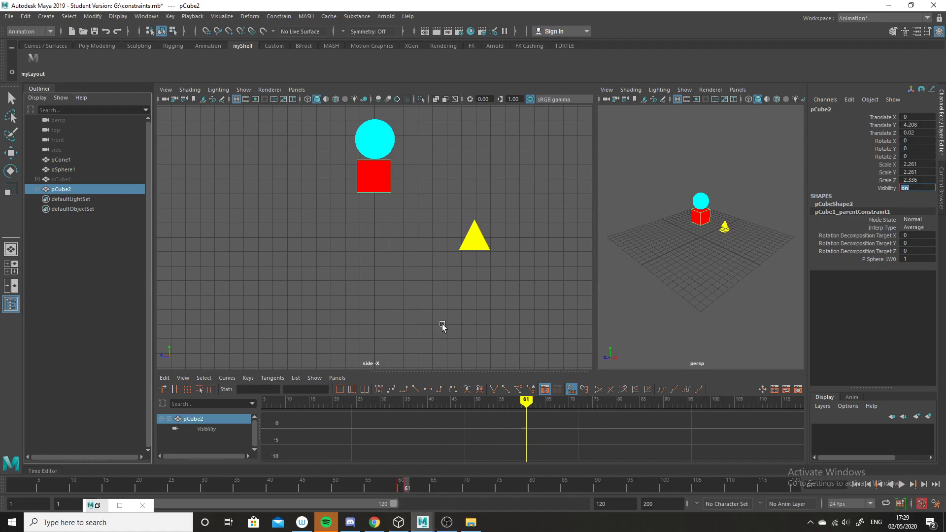
# - Key all of pCube2's channels at frames 61 and 66, lower it to Translate Y 0.17 at frame 66, and preview the drop
pyautogui.press('w')
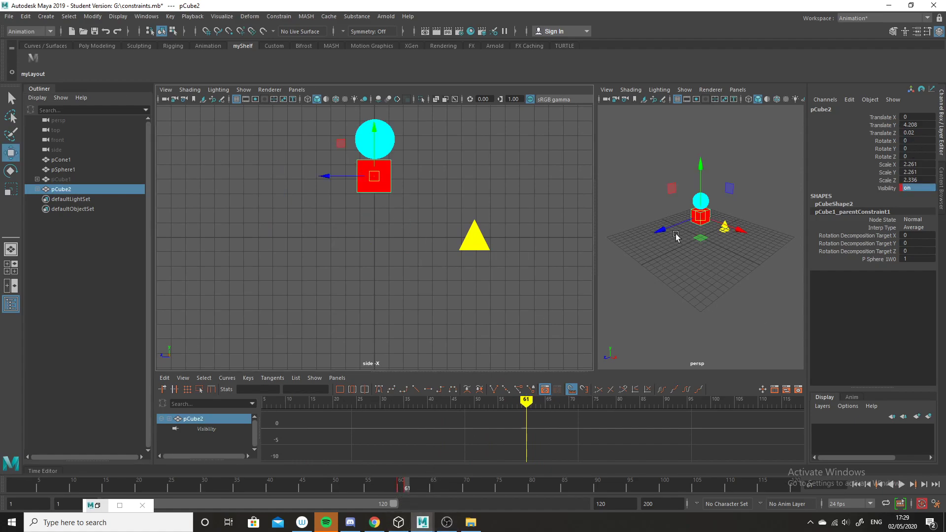
pyautogui.press('s')
pyautogui.moveTo(412, 487); pyautogui.dragTo(444, 490)
pyautogui.click(445, 486)
pyautogui.press('s')
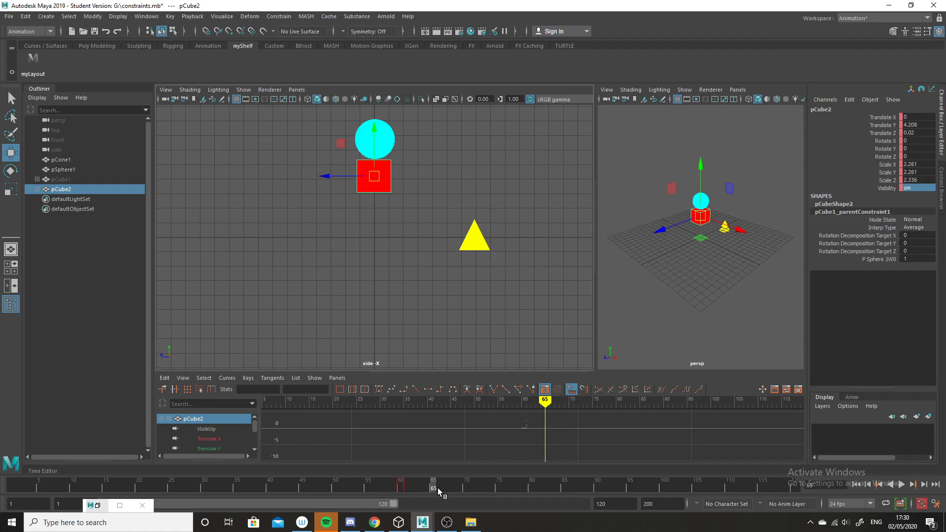
pyautogui.moveTo(374, 134); pyautogui.dragTo(378, 194)
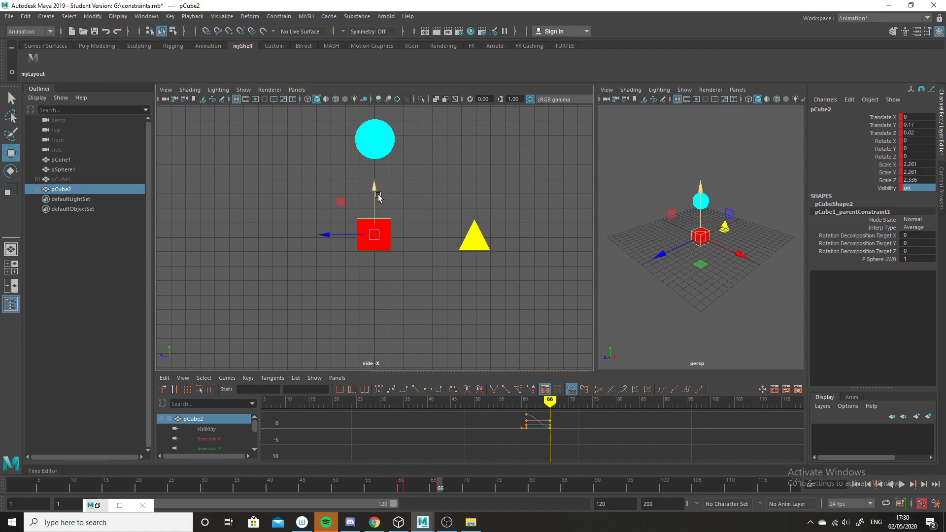
pyautogui.click(410, 485)
pyautogui.moveTo(408, 491); pyautogui.dragTo(477, 490)
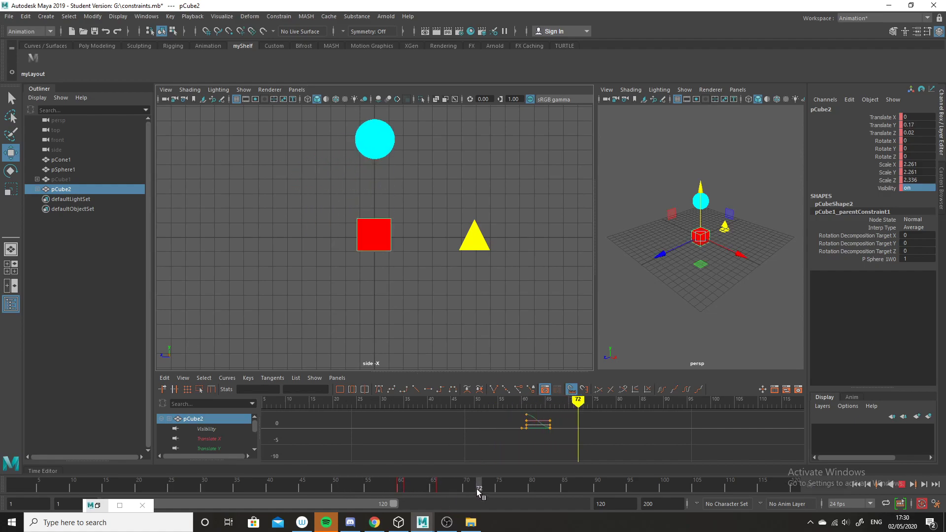
pyautogui.moveTo(367, 485); pyautogui.dragTo(506, 465)
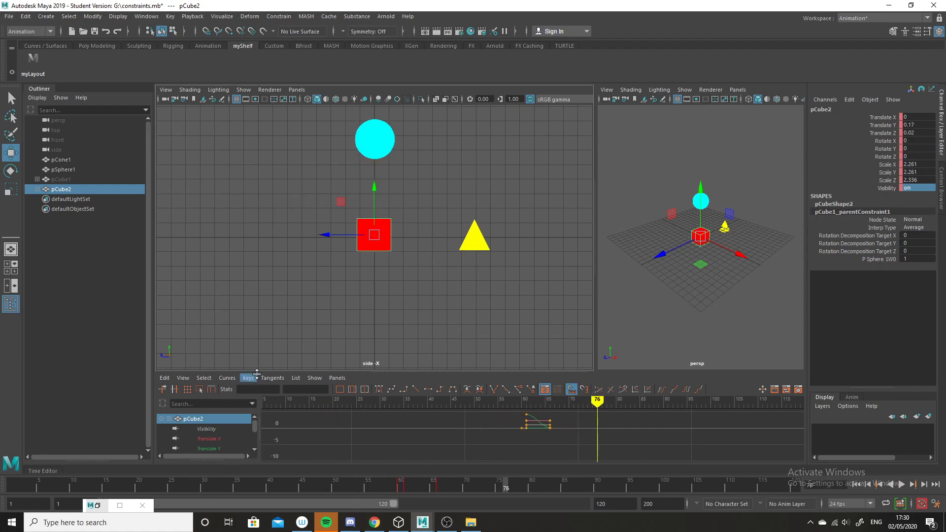
# - Break the tangents of pCube2's Translate Y key at frame 66 and steepen the incoming tangent in the enlarged Graph Editor
pyautogui.moveTo(256, 373); pyautogui.dragTo(256, 294)
pyautogui.click(218, 371)
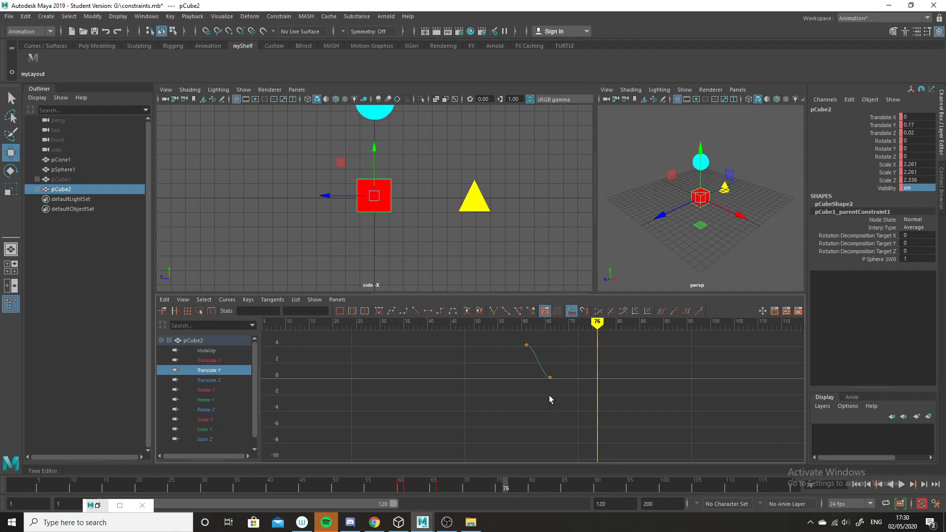
pyautogui.keyDown('alt'); pyautogui.moveTo(570, 370); pyautogui.dragTo(551, 394, button='middle'); pyautogui.keyUp('alt')
pyautogui.moveTo(551, 394); pyautogui.dragTo(518, 436)
pyautogui.keyDown('alt'); pyautogui.moveTo(518, 435); pyautogui.dragTo(554, 443, button='right'); pyautogui.keyUp('alt')
pyautogui.click(493, 311)
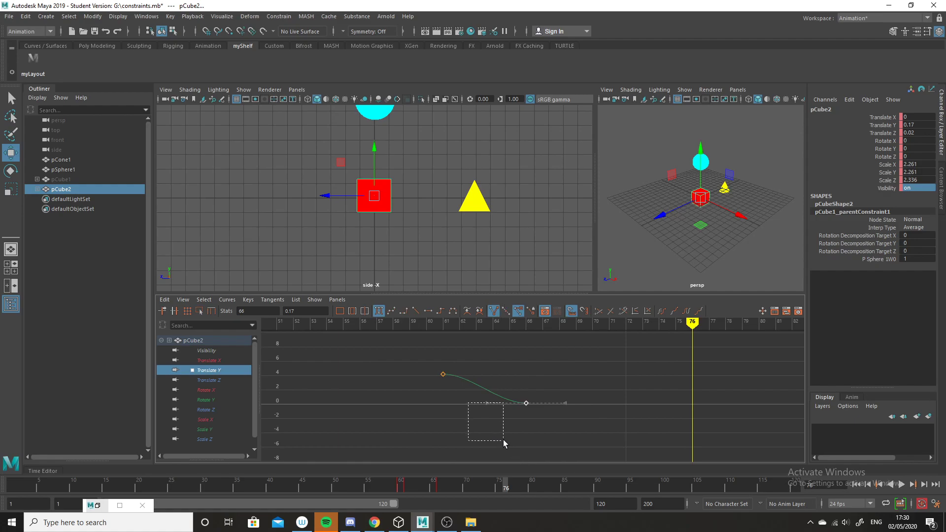
pyautogui.moveTo(480, 441); pyautogui.dragTo(476, 407, button='middle')
# - At frame 68, raise pCube2 to Translate Y 0.679 and tilt it to Rotate X 5.814
pyautogui.moveTo(473, 489); pyautogui.dragTo(454, 483)
pyautogui.moveTo(375, 157); pyautogui.dragTo(374, 149)
pyautogui.press('e')
pyautogui.moveTo(418, 198); pyautogui.dragTo(417, 193)
# - Angle the outgoing tangent of the frame 66 Translate Y key upward to give the bounce a sharp start
pyautogui.scroll(5, 561, 440)
pyautogui.keyDown('alt'); pyautogui.moveTo(555, 416); pyautogui.dragTo(540, 380, button='middle'); pyautogui.keyUp('alt')
pyautogui.scroll(5, 541, 380)
pyautogui.keyDown('alt'); pyautogui.moveTo(524, 348); pyautogui.dragTo(526, 417, button='middle'); pyautogui.keyUp('alt')
pyautogui.scroll(-6, 527, 418)
pyautogui.keyDown('alt'); pyautogui.keyDown('shift'); pyautogui.moveTo(527, 417); pyautogui.dragTo(526, 412, button='right'); pyautogui.keyUp('shift'); pyautogui.keyUp('alt')
pyautogui.moveTo(529, 417); pyautogui.dragTo(530, 417)
pyautogui.moveTo(545, 423); pyautogui.dragTo(531, 399, button='middle')
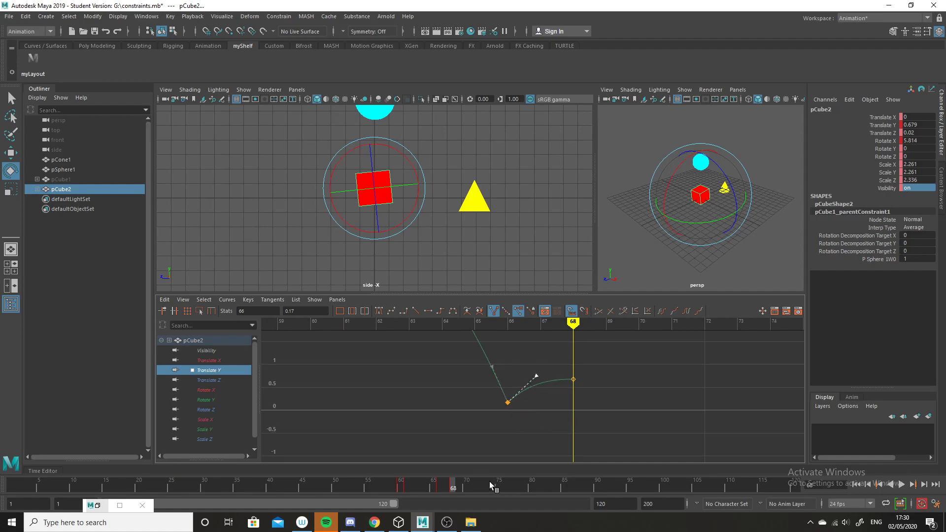
# - Key pCube2 at frame 70, lower its Translate Y key to about 0.077, and sharpen the incoming tangent for the landing
pyautogui.moveTo(452, 485); pyautogui.dragTo(468, 485)
pyautogui.press('s')
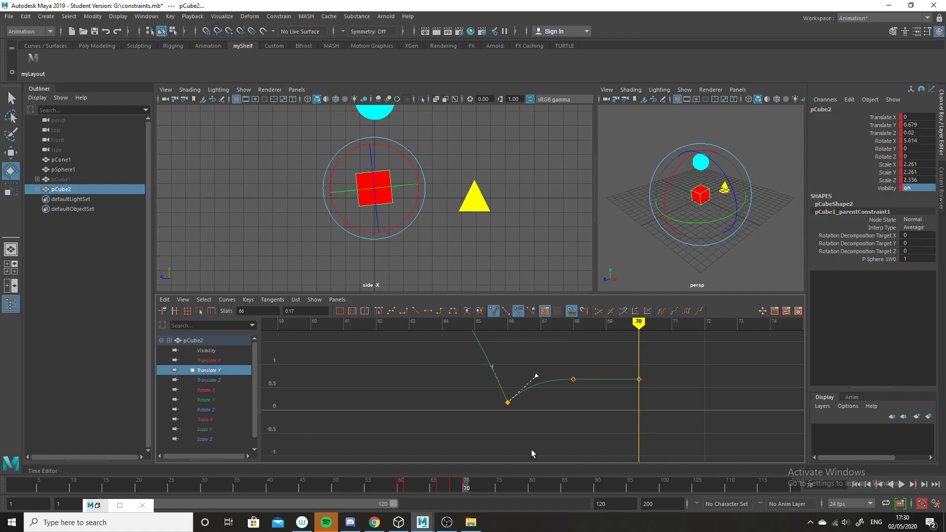
pyautogui.moveTo(659, 363); pyautogui.dragTo(632, 386)
pyautogui.keyDown('shift'); pyautogui.moveTo(640, 346); pyautogui.dragTo(639, 379, button='middle'); pyautogui.keyUp('shift')
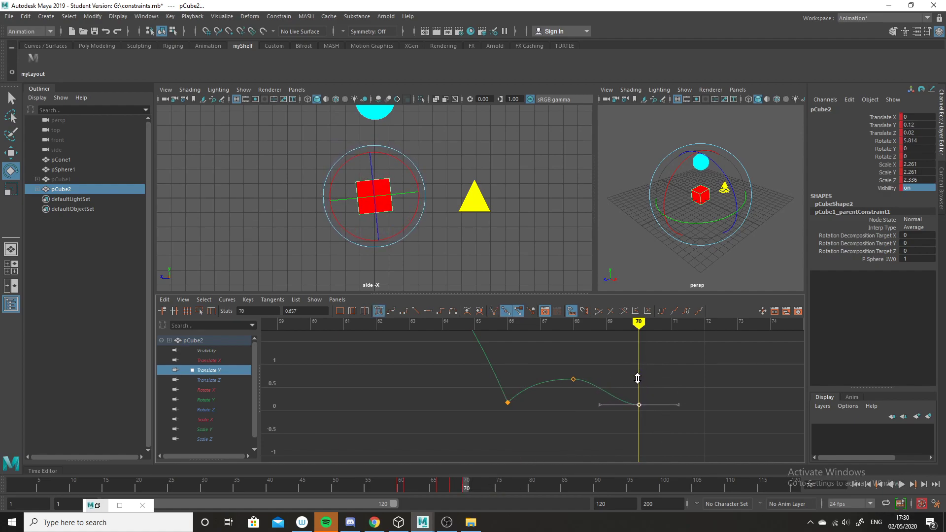
pyautogui.click(583, 427)
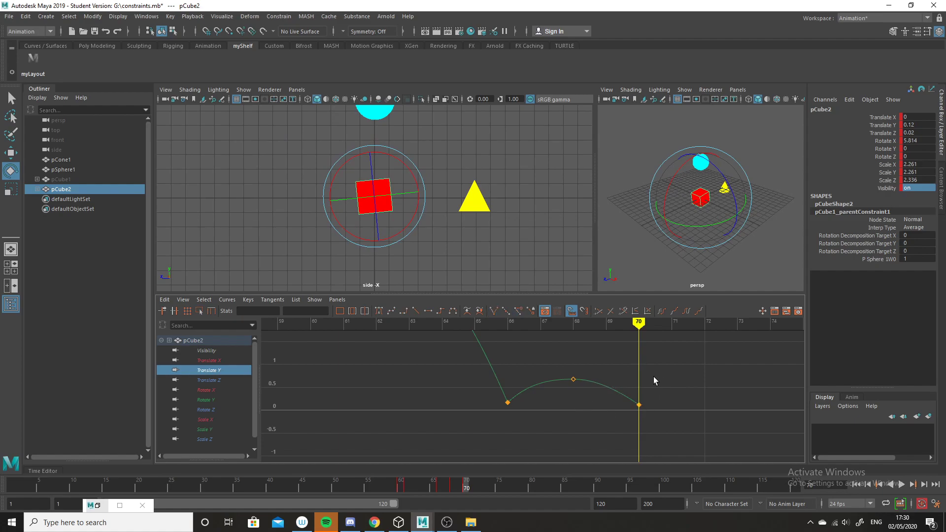
pyautogui.moveTo(655, 391); pyautogui.dragTo(631, 414)
pyautogui.keyDown('shift'); pyautogui.moveTo(635, 379); pyautogui.dragTo(636, 382, button='middle'); pyautogui.keyUp('shift')
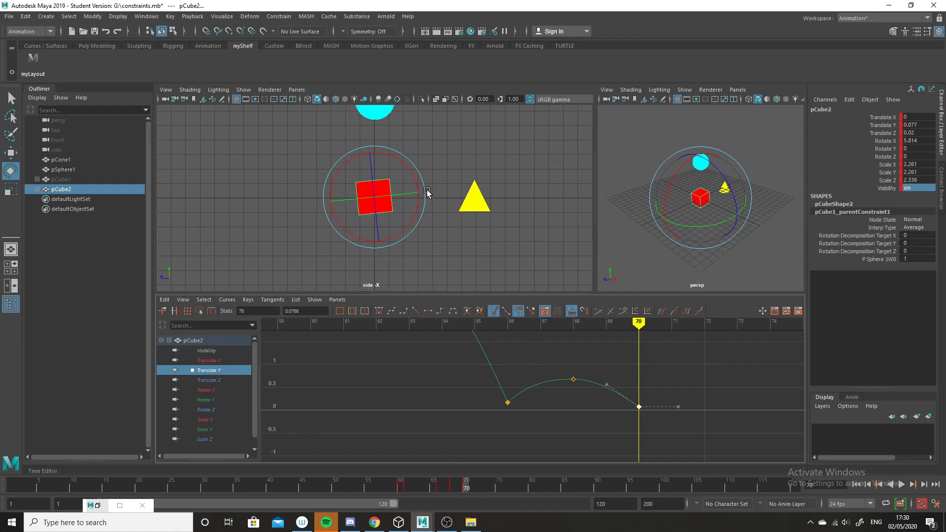
# - Set pCube2's Rotate X to 0 at frame 70
pyautogui.doubleClick(912, 140)
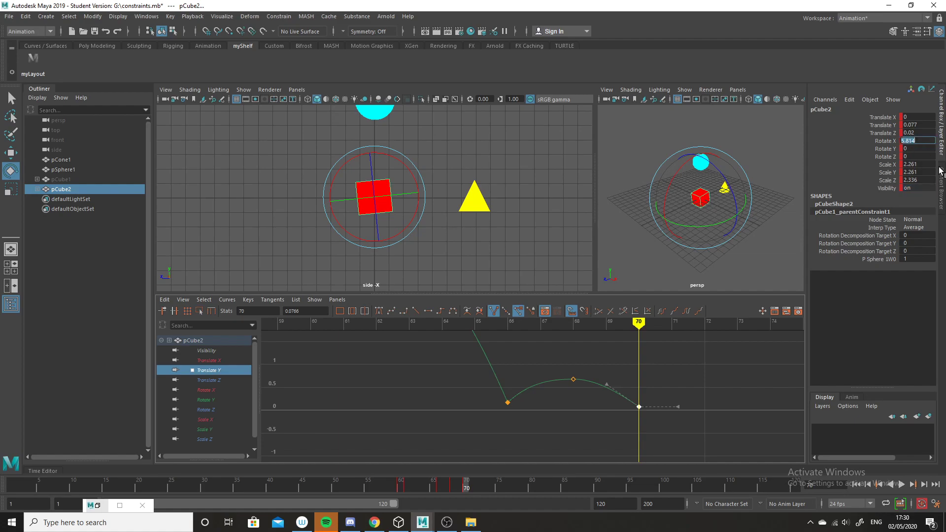
pyautogui.write('0')
pyautogui.press('Return')
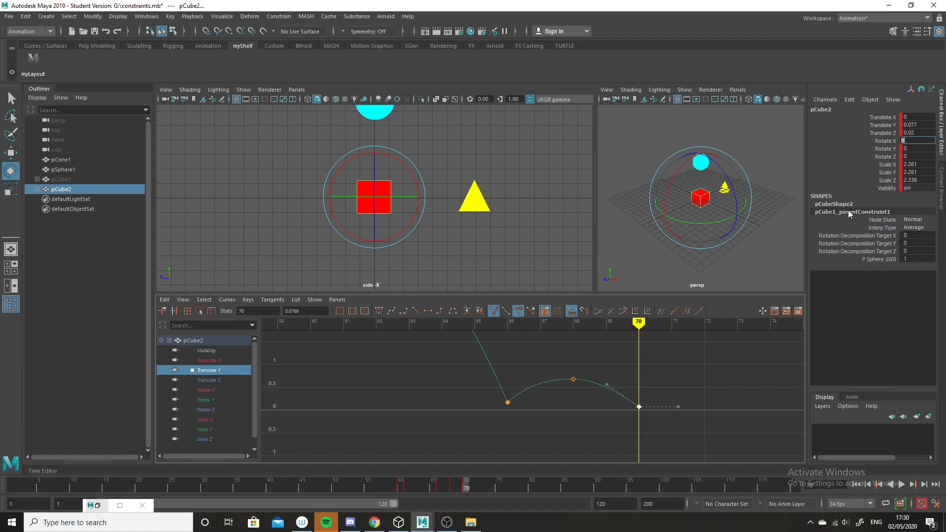
# - Play back and scrub the whole animation to examine the carry, the cube swap and the falling bounce
pyautogui.moveTo(463, 488); pyautogui.dragTo(486, 487)
pyautogui.keyDown('alt'); pyautogui.moveTo(509, 225); pyautogui.dragTo(452, 217, button='right'); pyautogui.keyUp('alt')
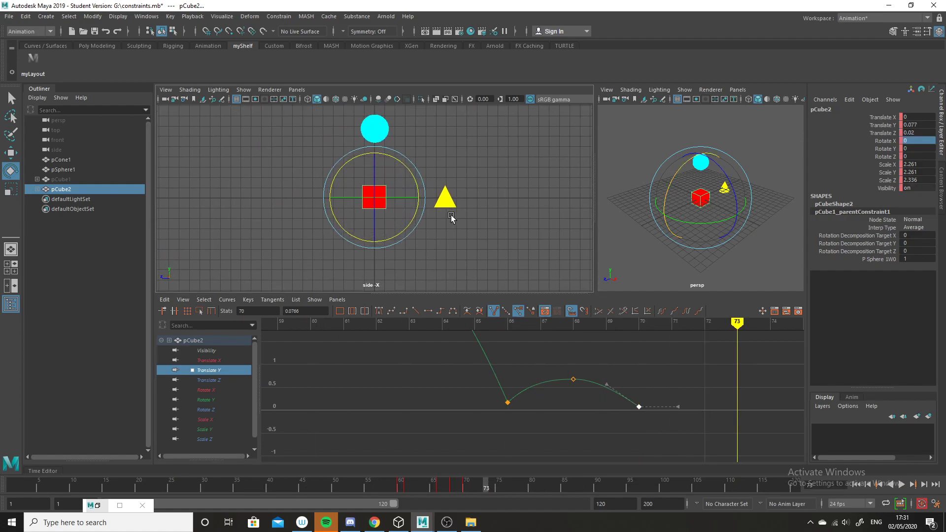
pyautogui.keyDown('alt'); pyautogui.moveTo(452, 220); pyautogui.dragTo(472, 251, button='middle'); pyautogui.keyUp('alt')
pyautogui.click(435, 487)
pyautogui.hotkey('alt', 'v')
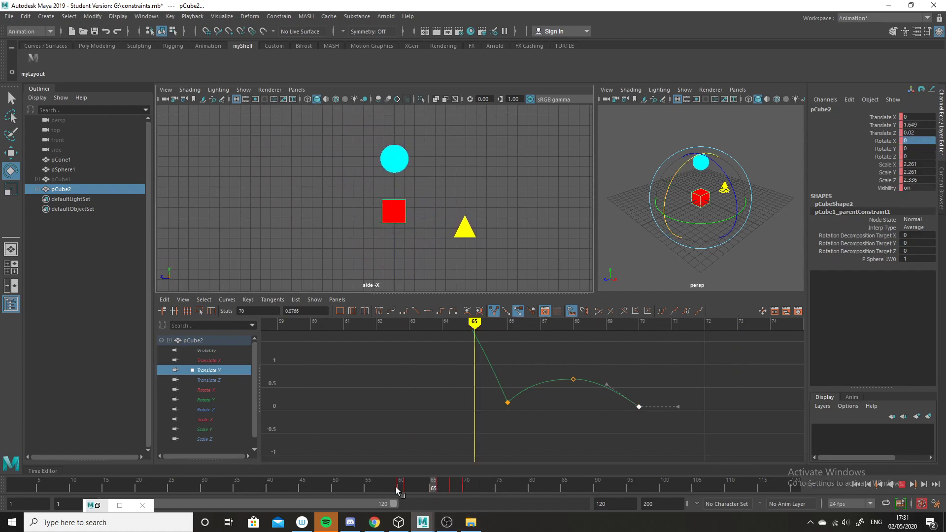
pyautogui.click(503, 480)
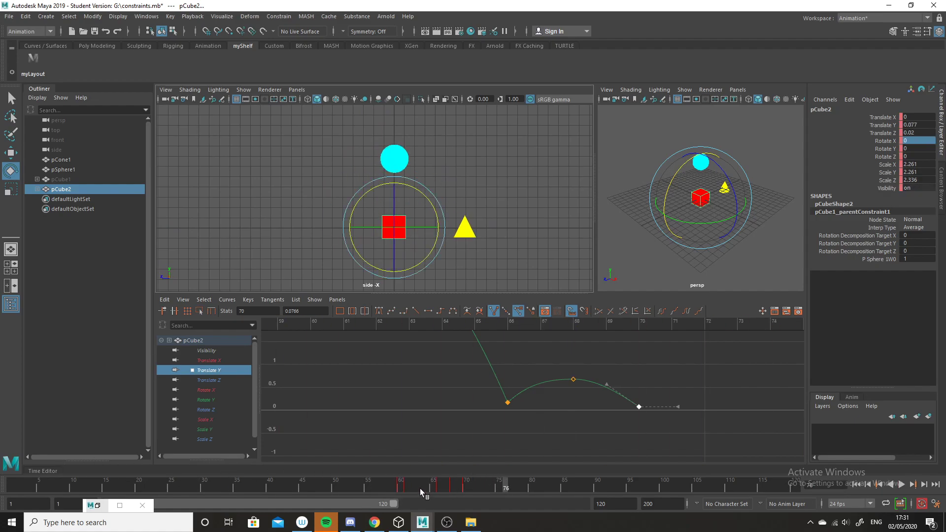
pyautogui.hotkey('alt', 'shift', 'v')
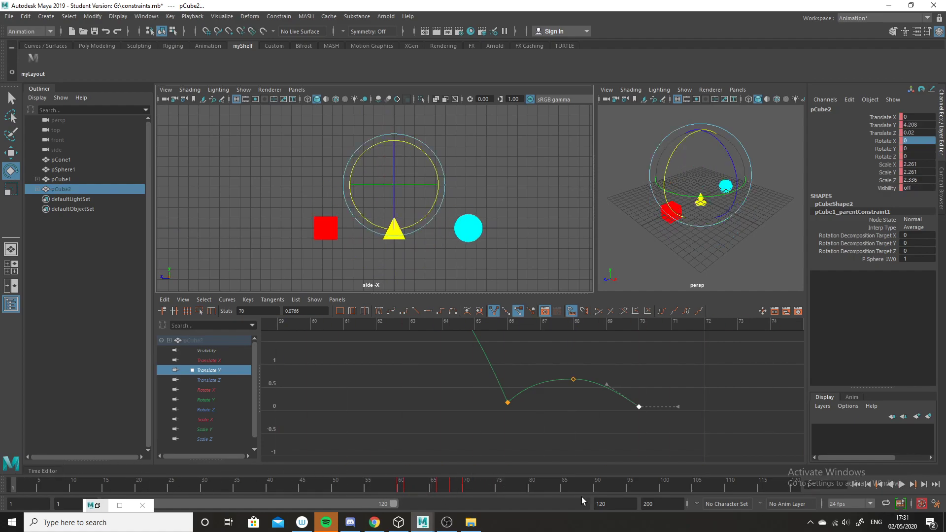
pyautogui.click(901, 484)
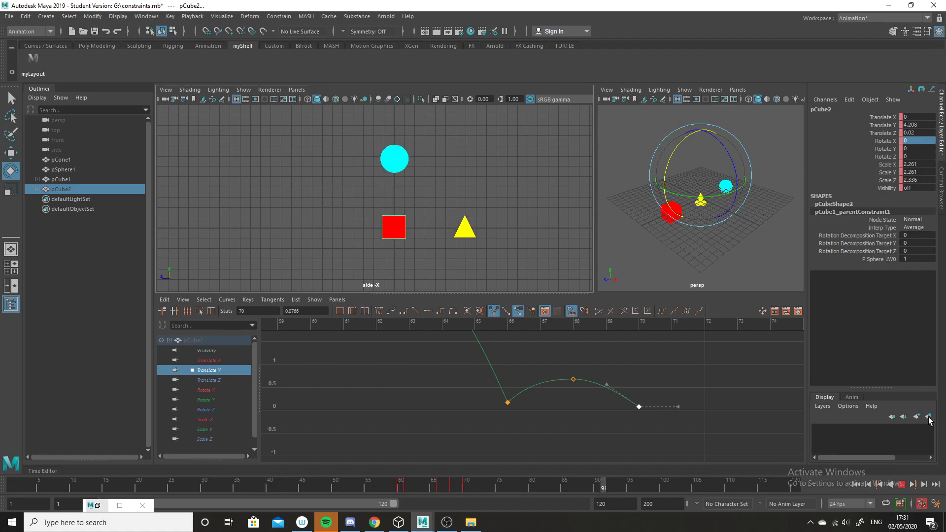
pyautogui.click(902, 485)
pyautogui.moveTo(210, 481); pyautogui.dragTo(499, 486)
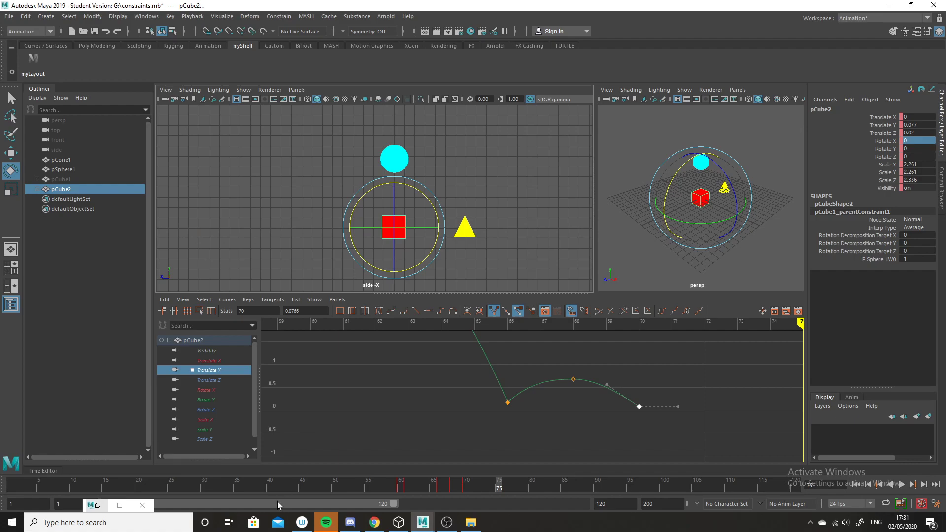
pyautogui.click(400, 489)
pyautogui.moveTo(392, 489); pyautogui.dragTo(538, 446)
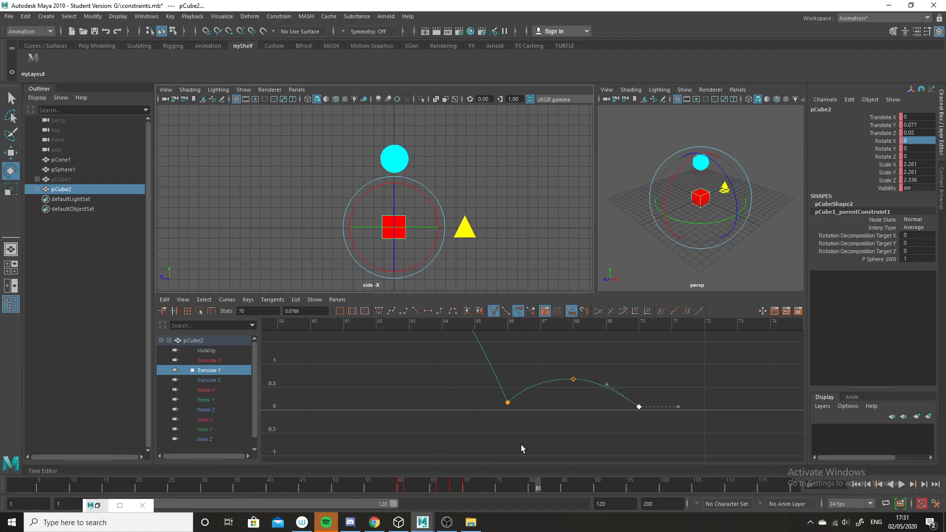
# - Create a NURBS cylinder and move it to about Translate Y 5.131 and Translate Z 12.132, away from the other objects
pyautogui.click(474, 218)
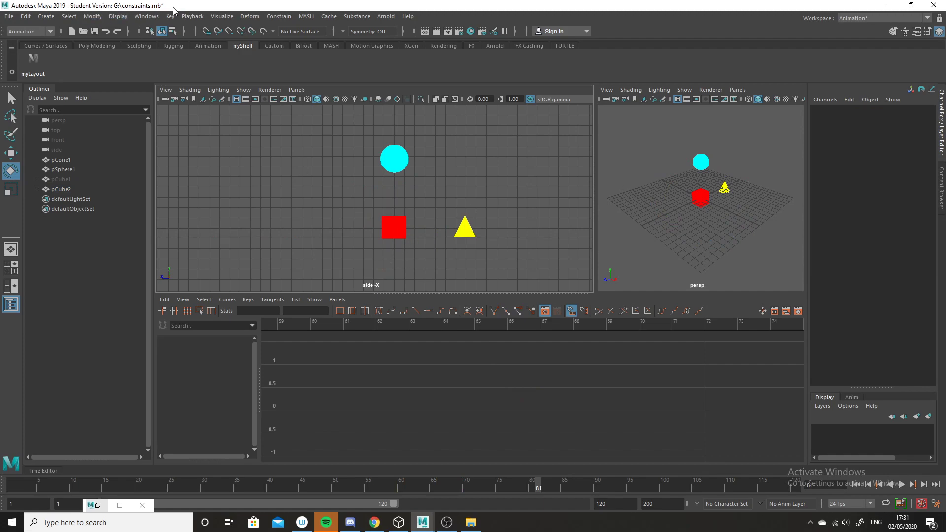
pyautogui.click(45, 16)
pyautogui.moveTo(83, 42)
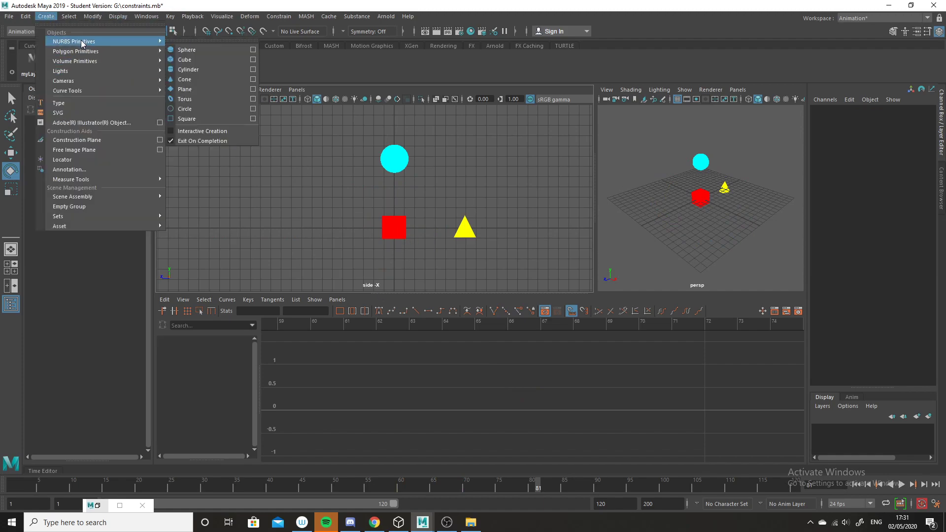
pyautogui.click(188, 69)
pyautogui.click(12, 152)
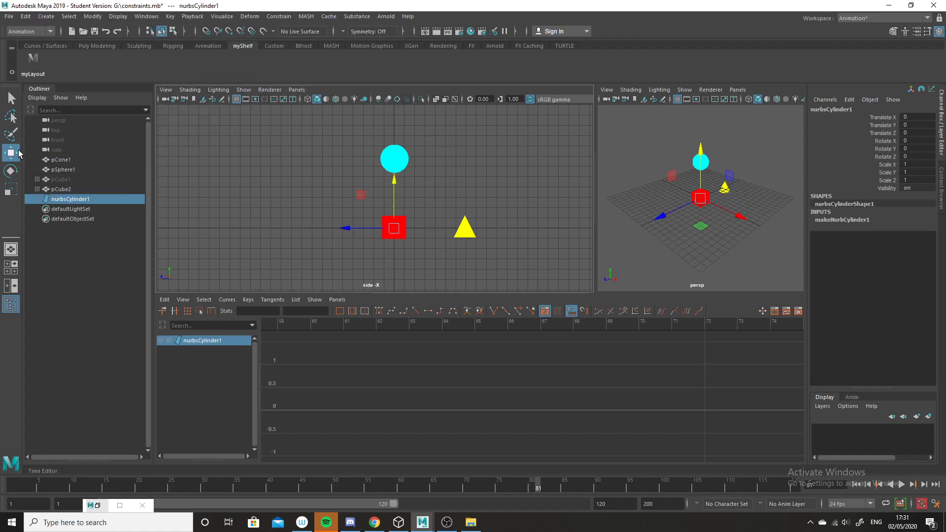
pyautogui.moveTo(357, 229); pyautogui.dragTo(233, 228)
pyautogui.moveTo(270, 185); pyautogui.dragTo(270, 133)
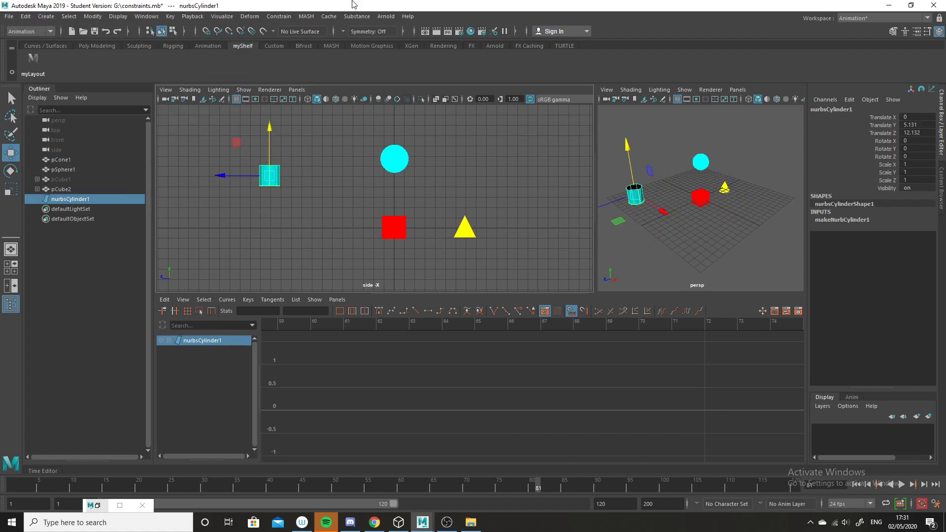
# - Create a new surface shader in the Hypershade and set its Out Color to green
pyautogui.click(471, 31)
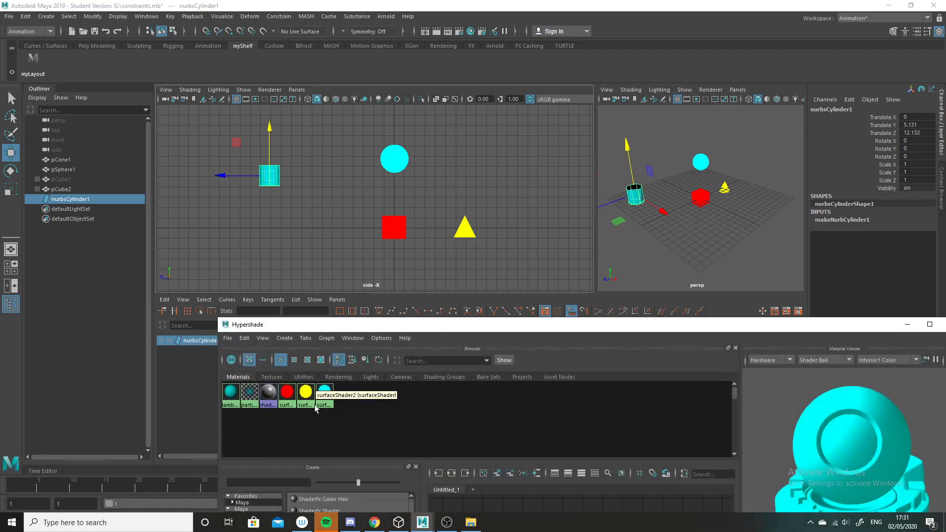
pyautogui.moveTo(550, 331); pyautogui.dragTo(536, 63)
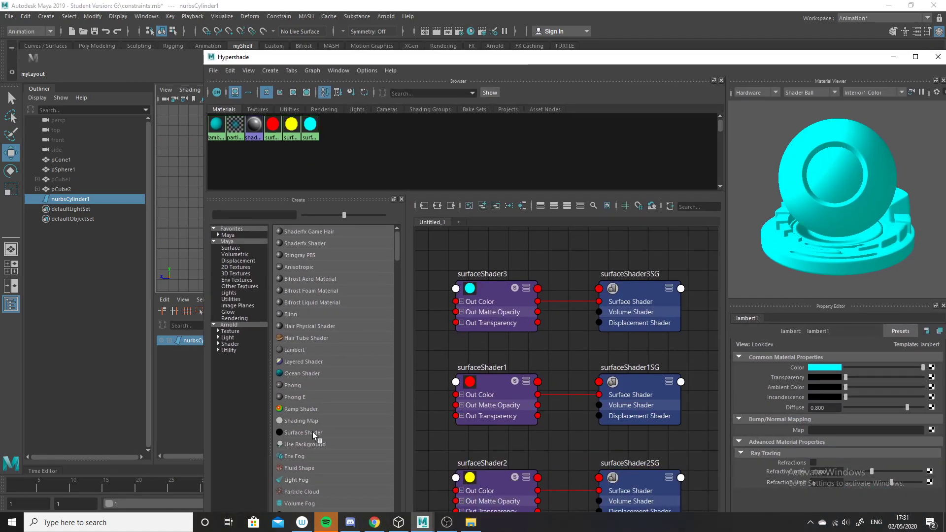
pyautogui.click(312, 431)
pyautogui.click(840, 368)
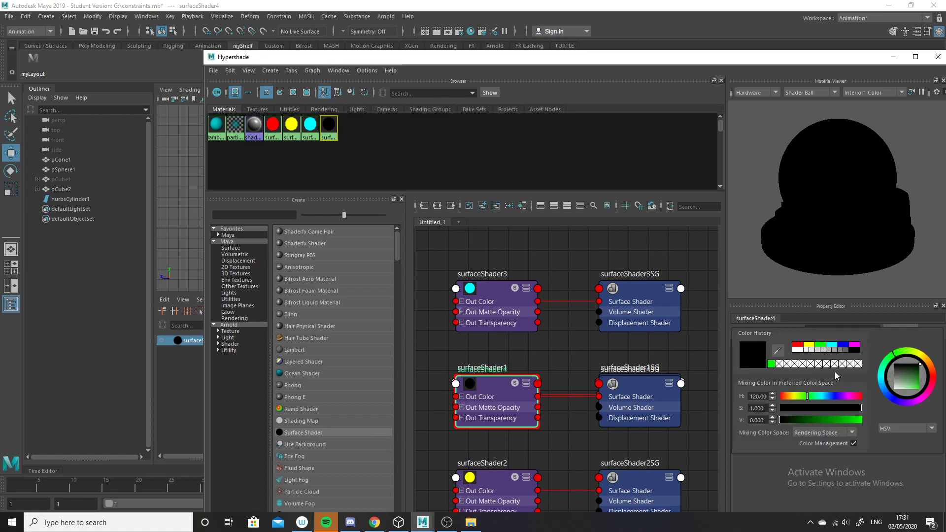
pyautogui.click(822, 345)
# - Assign the new green surface shader to nurbsCylinder1 and minimise the Hypershade window
pyautogui.moveTo(622, 57); pyautogui.dragTo(707, 240)
pyautogui.click(270, 174)
pyautogui.moveTo(416, 317); pyautogui.dragTo(416, 288, button='right')
pyautogui.click(324, 187)
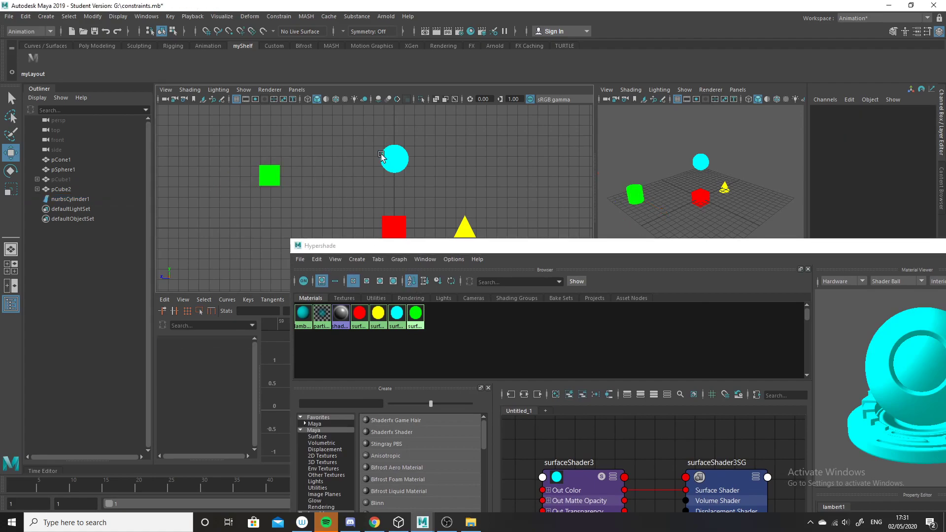
pyautogui.moveTo(814, 249); pyautogui.dragTo(620, 299)
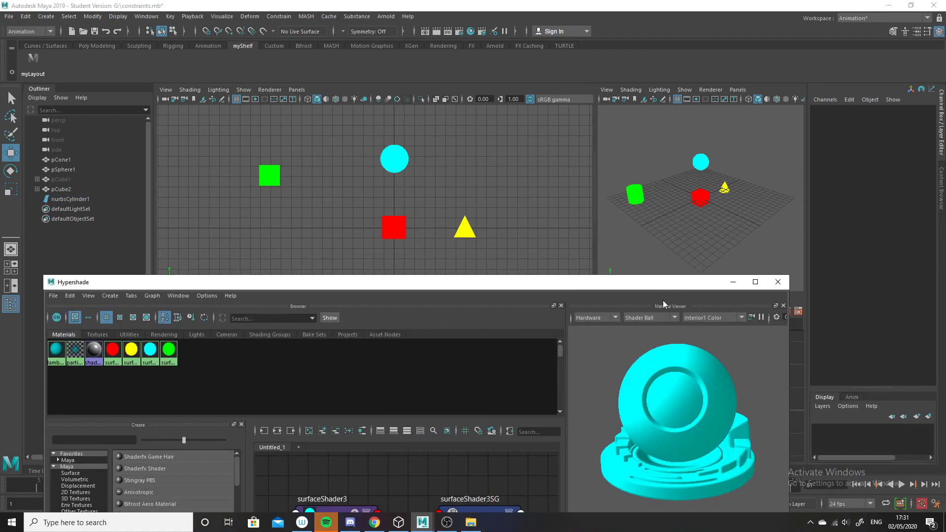
pyautogui.click(733, 282)
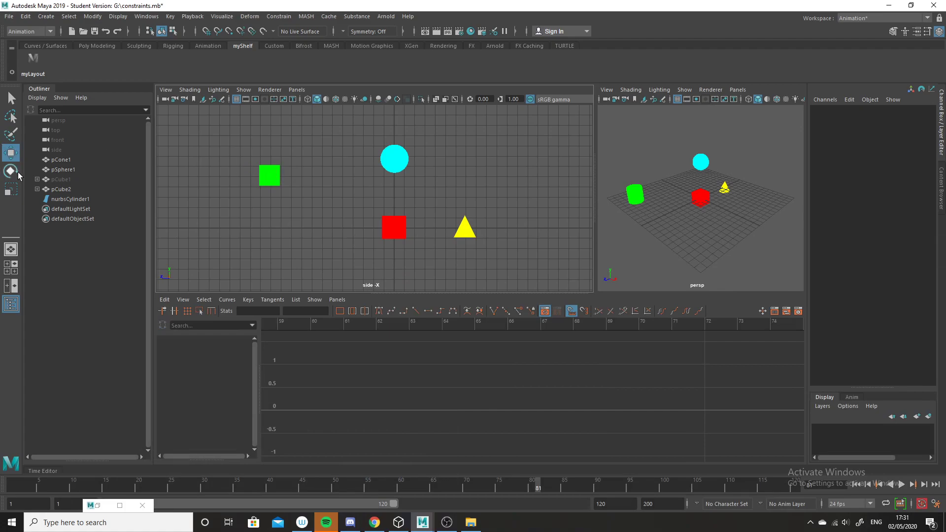
# - Move nurbsCylinder1 close beside the sphere, to about Translate Y 7.001 and Translate Z 4.556
pyautogui.click(269, 181)
pyautogui.moveTo(270, 180); pyautogui.dragTo(347, 159)
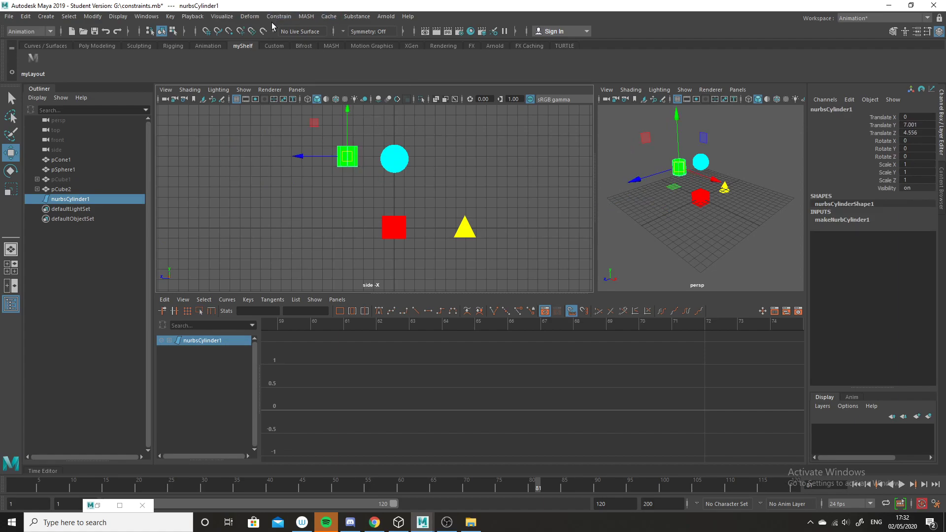
pyautogui.click(437, 134)
# - Point-constrain nurbsCylinder1 to pSphere1 with Maintain offset on, all axes constrained and a weight of 1
pyautogui.click(400, 157)
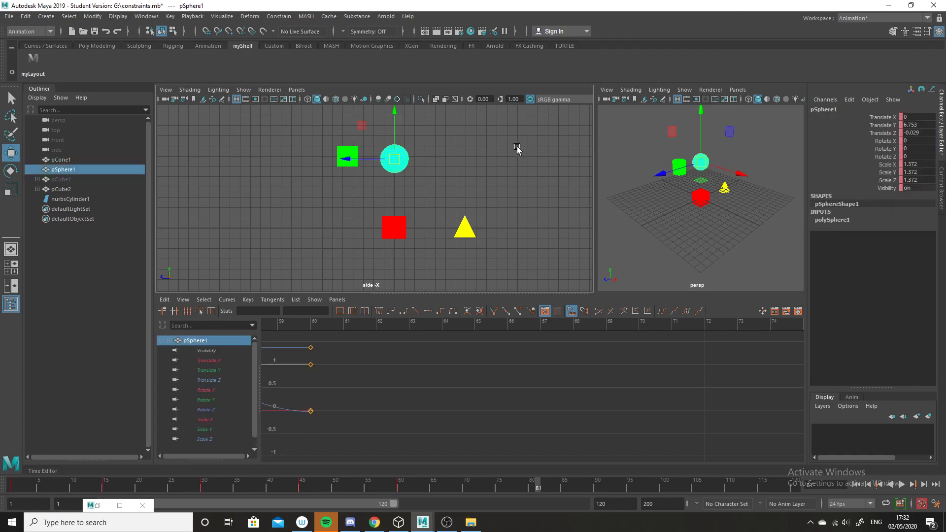
pyautogui.click(428, 183)
pyautogui.click(392, 165)
pyautogui.keyDown('shift'); pyautogui.click(353, 152); pyautogui.keyUp('shift')
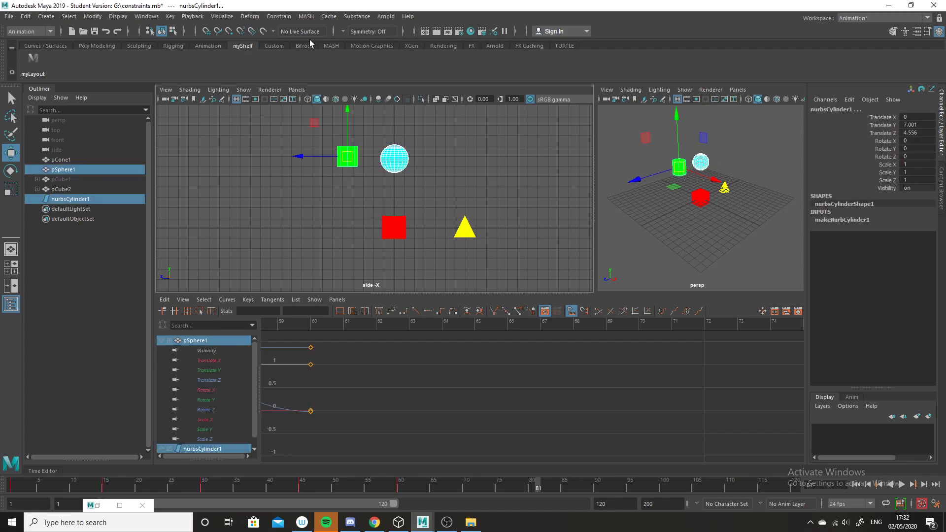
pyautogui.click(279, 17)
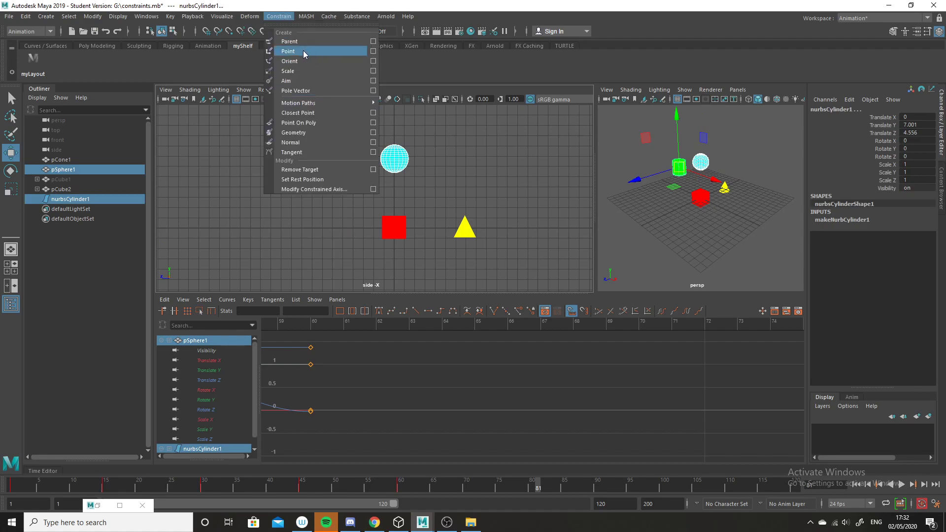
pyautogui.click(373, 51)
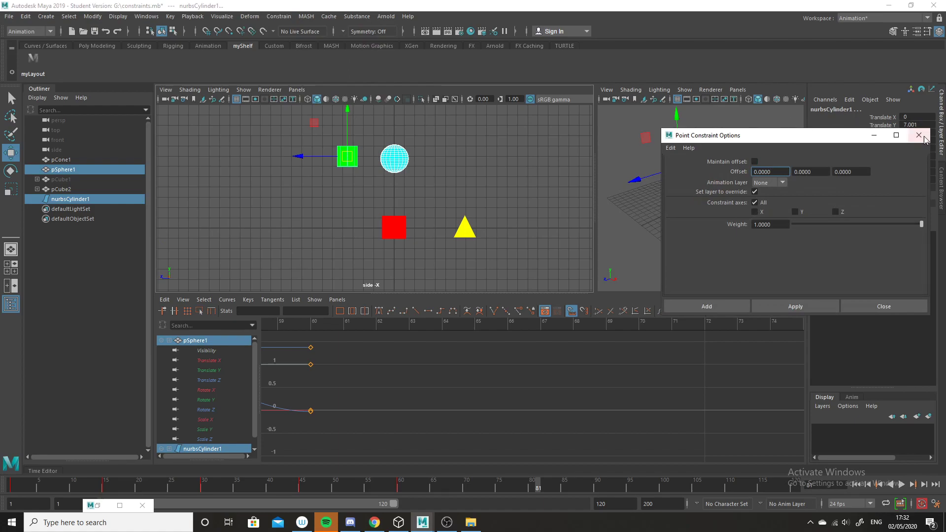
pyautogui.click(920, 135)
pyautogui.click(279, 16)
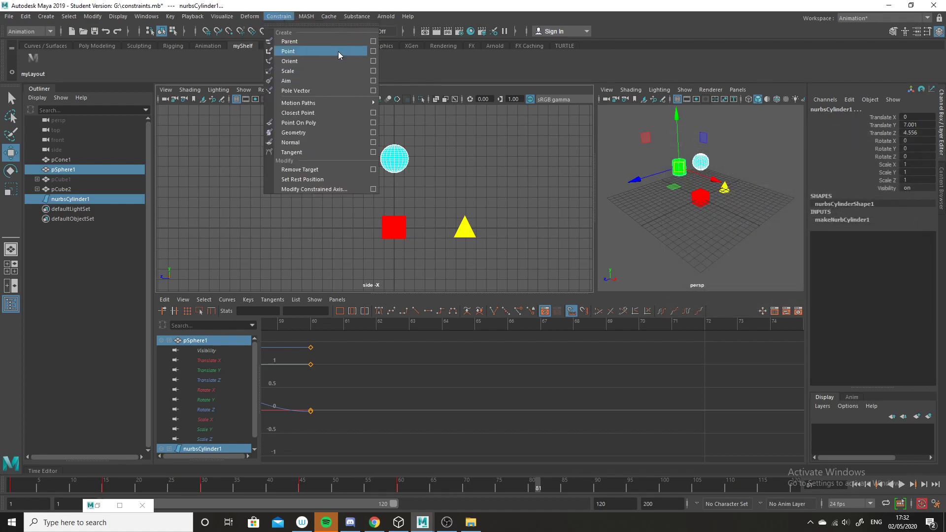
pyautogui.click(373, 51)
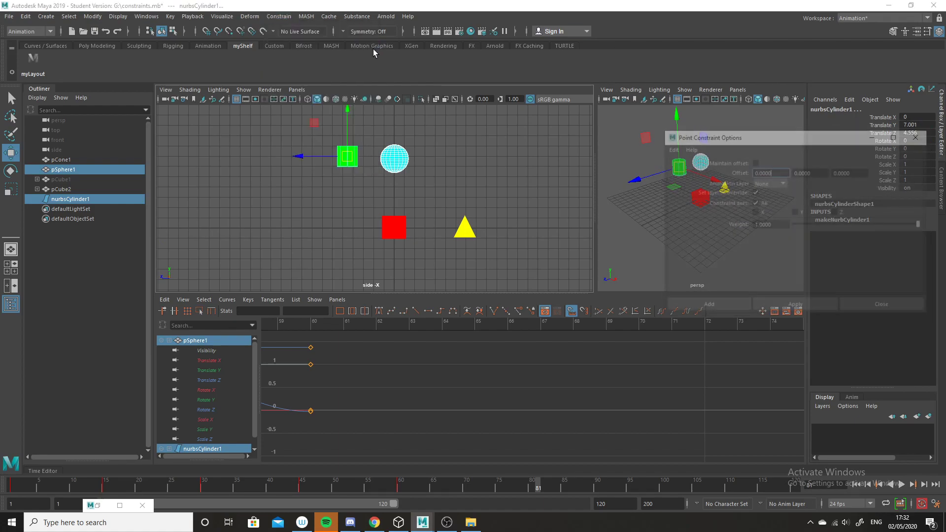
pyautogui.click(755, 161)
pyautogui.click(806, 306)
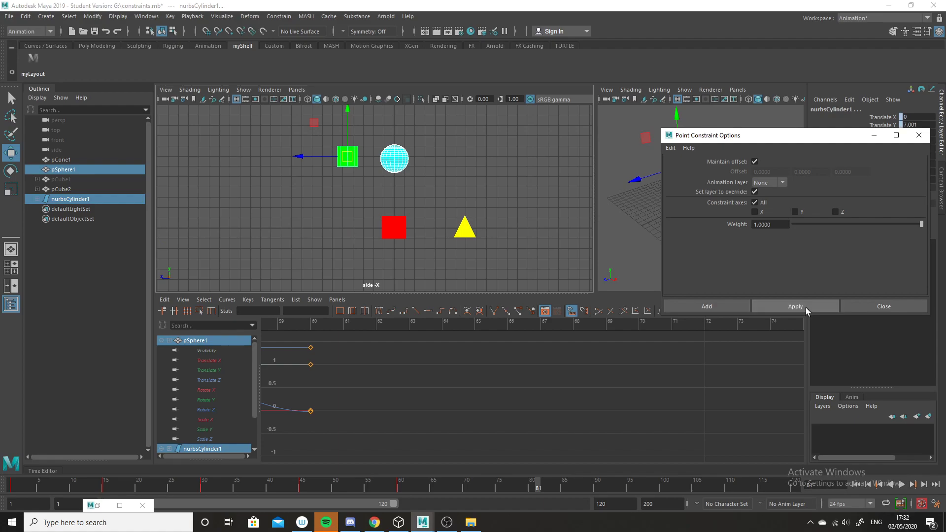
# - Play back the animation to check how the cylinder follows the sphere, and delete the cylinder's point constraint
pyautogui.hotkey('alt', 'v')
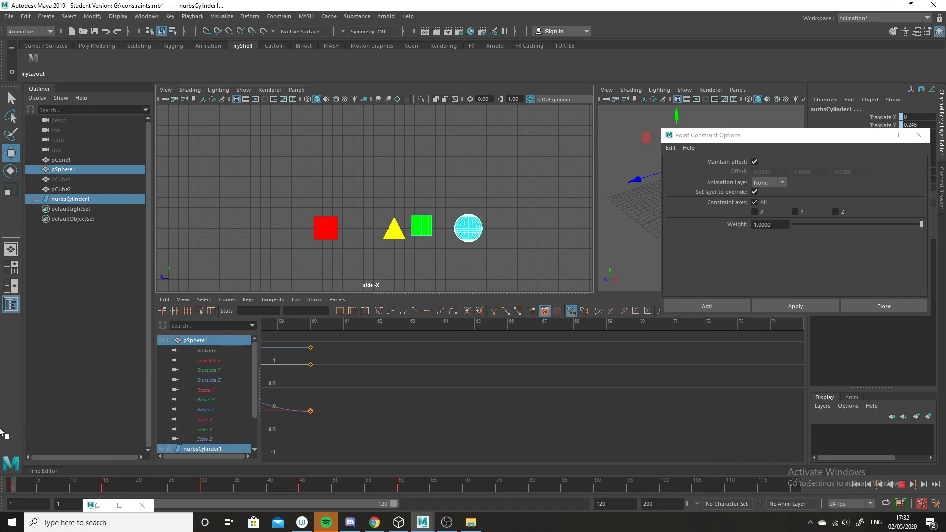
pyautogui.press('Escape')
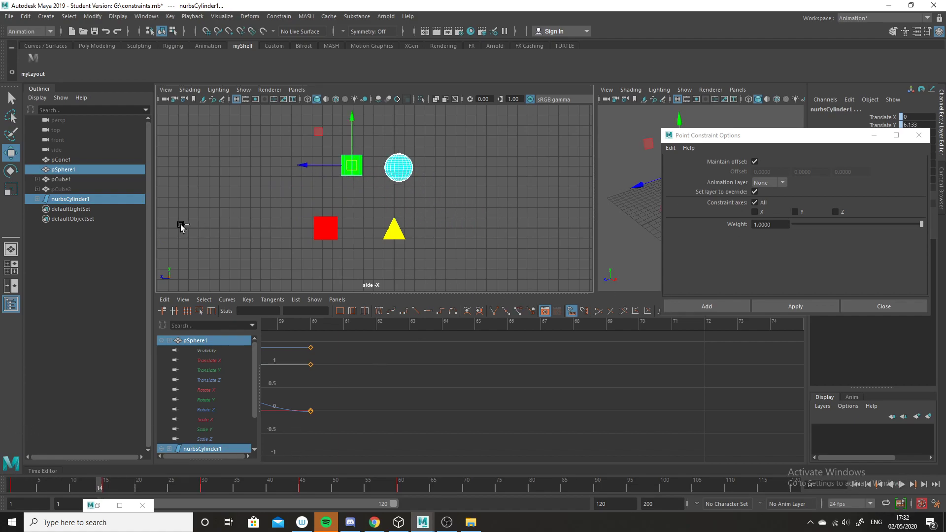
pyautogui.click(37, 199)
pyautogui.click(99, 209)
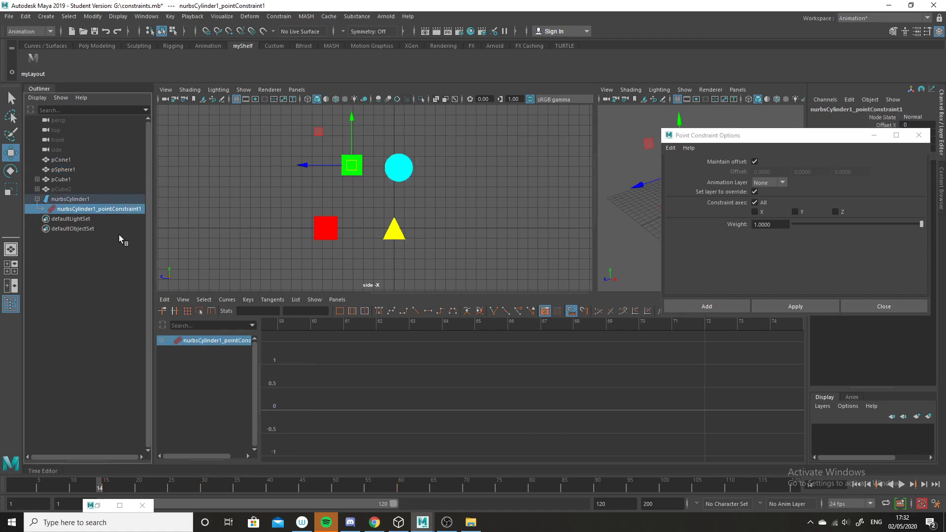
pyautogui.press('Delete')
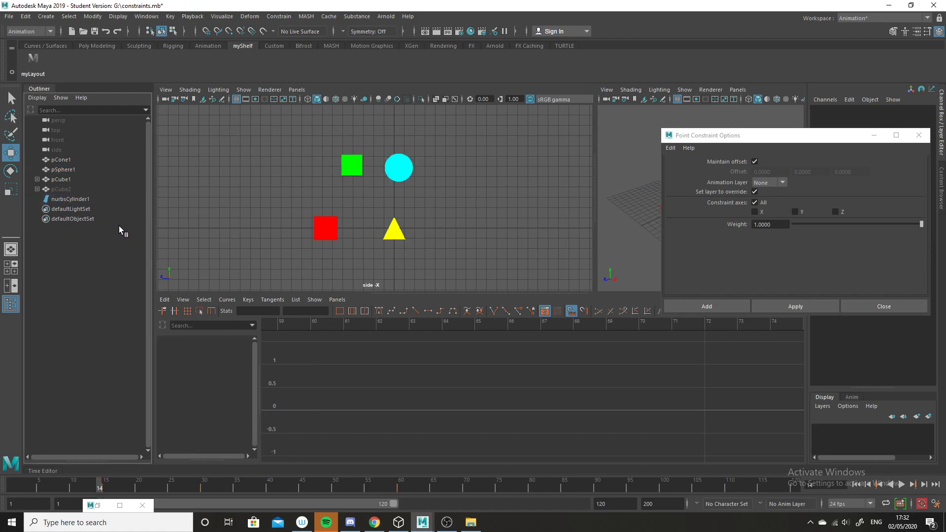
# - Duplicate pSphere1 in place, and point-constrain nurbsCylinder1 to pSphere1 with Maintain offset off
pyautogui.click(400, 170)
pyautogui.hotkey('ctrl', 'd')
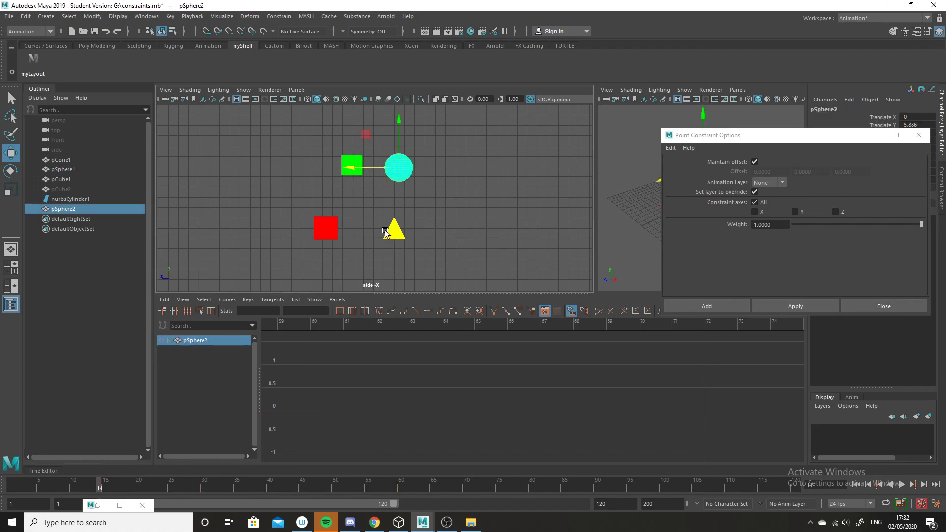
pyautogui.click(396, 170)
pyautogui.keyDown('shift'); pyautogui.click(354, 163); pyautogui.keyUp('shift')
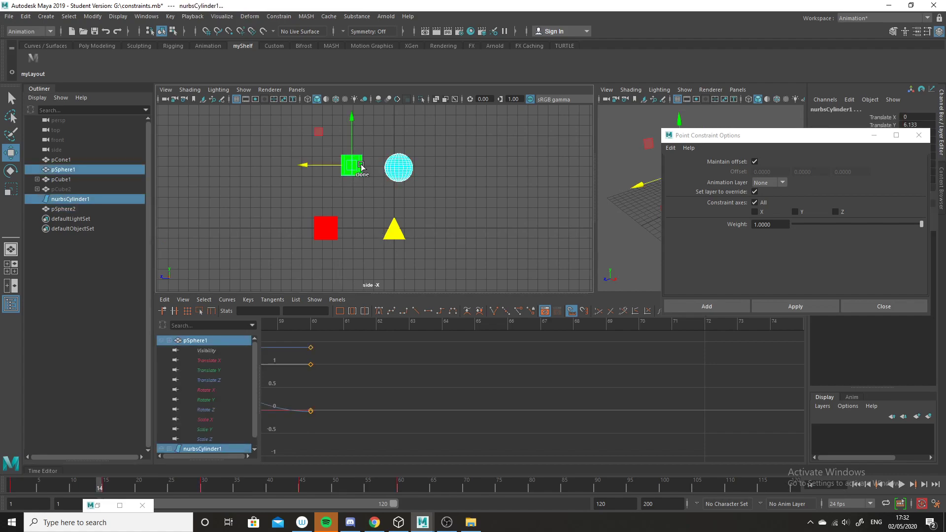
pyautogui.click(755, 161)
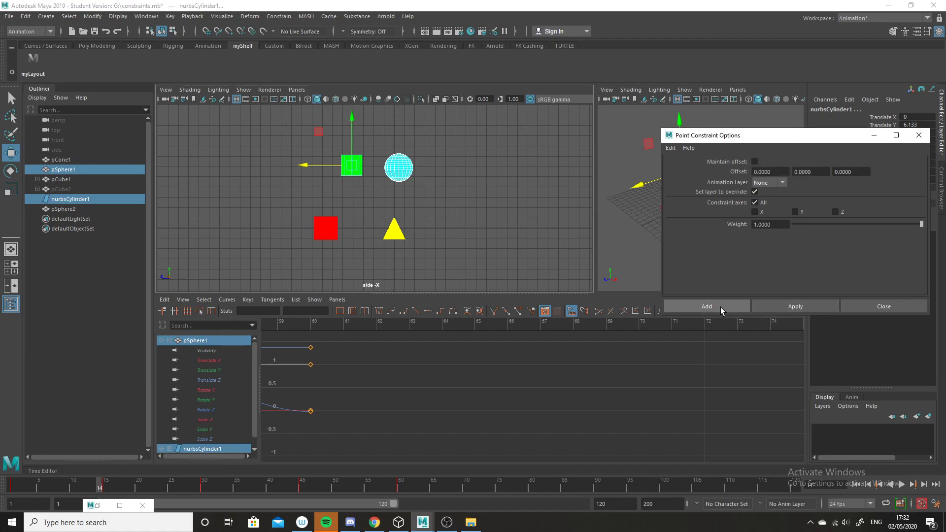
pyautogui.click(782, 308)
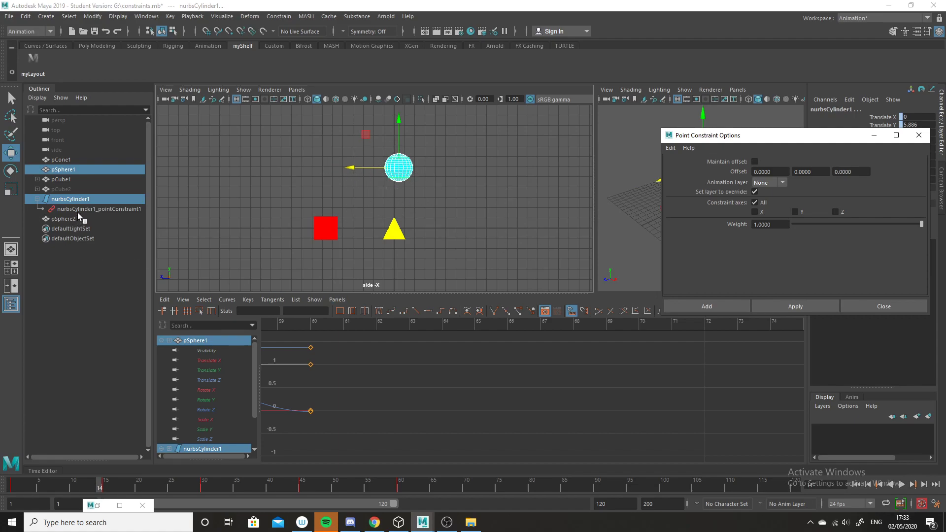
# - Delete nurbsCylinder1 together with its point constraint
pyautogui.click(79, 200)
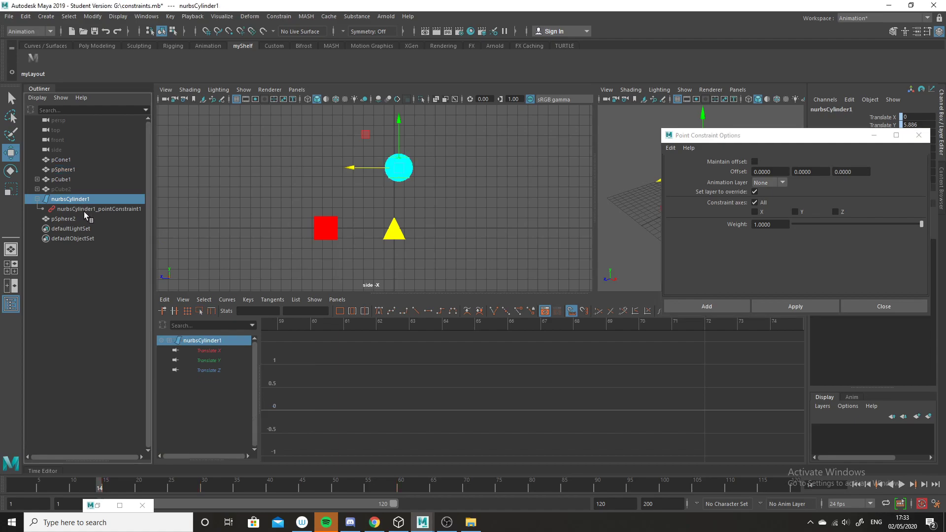
pyautogui.keyDown('ctrl'); pyautogui.click(85, 209); pyautogui.keyUp('ctrl')
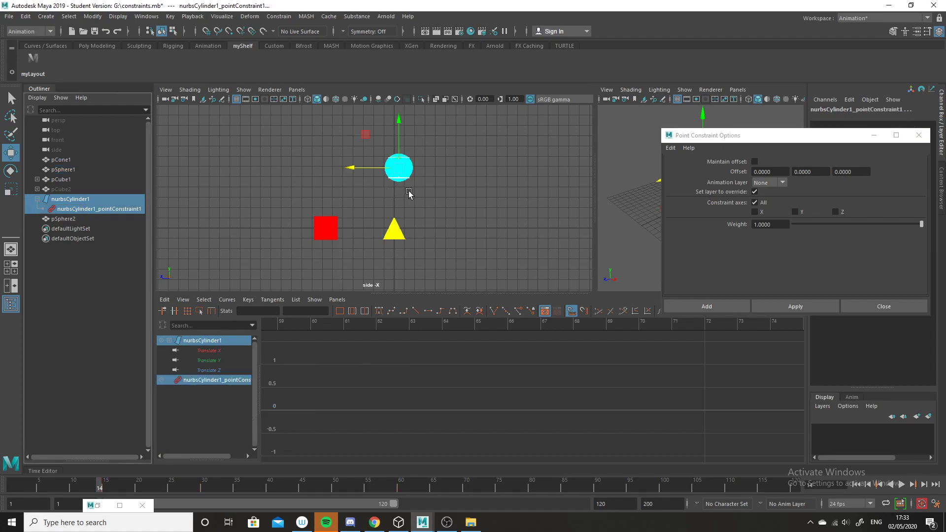
pyautogui.press('Delete')
# - Scrub the timeline to tell the two spheres apart, and delete the stationary duplicate pSphere2
pyautogui.moveTo(368, 485); pyautogui.dragTo(0, 436)
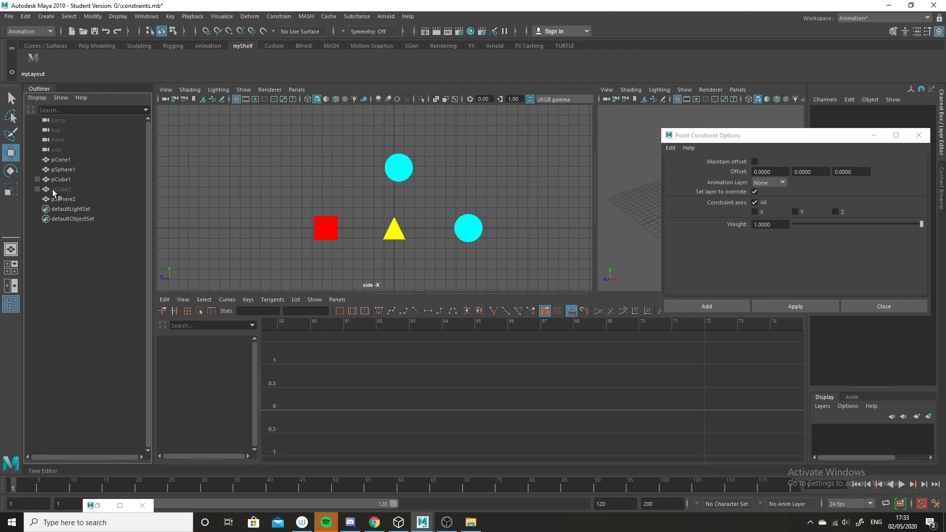
pyautogui.click(71, 198)
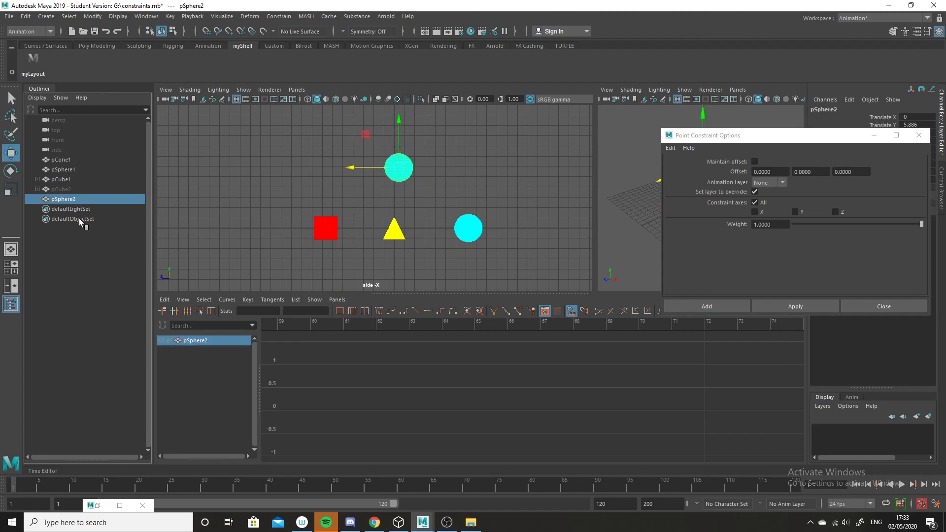
pyautogui.click(474, 231)
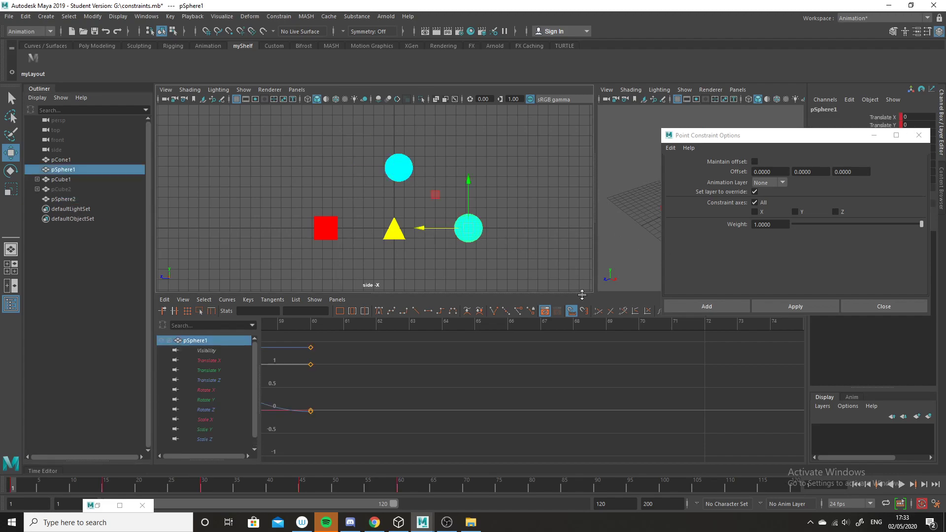
pyautogui.click(109, 480)
pyautogui.moveTo(109, 480); pyautogui.dragTo(74, 437)
pyautogui.click(394, 167)
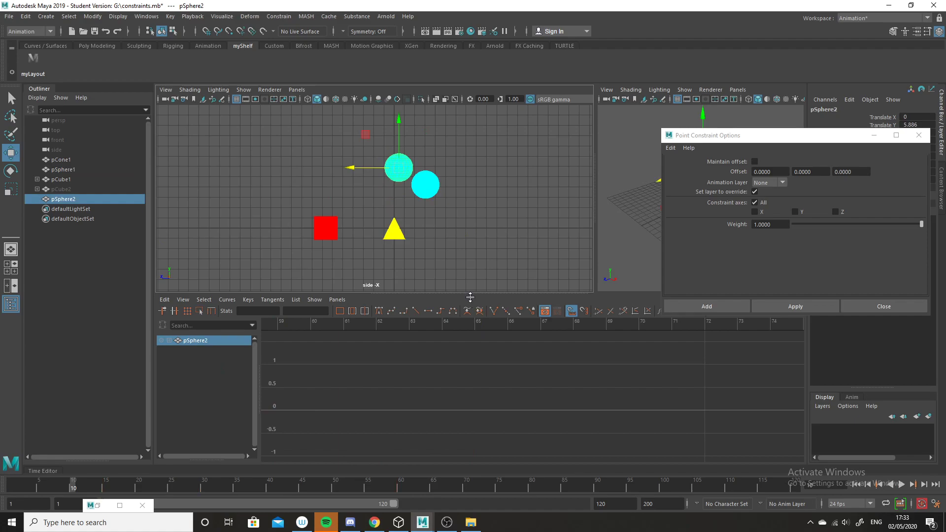
pyautogui.press('Delete')
# - Play back and scrub the animation with pCone1 selected to examine the cube's release, fall and landing around frames 67 to 70
pyautogui.hotkey('alt', 'v')
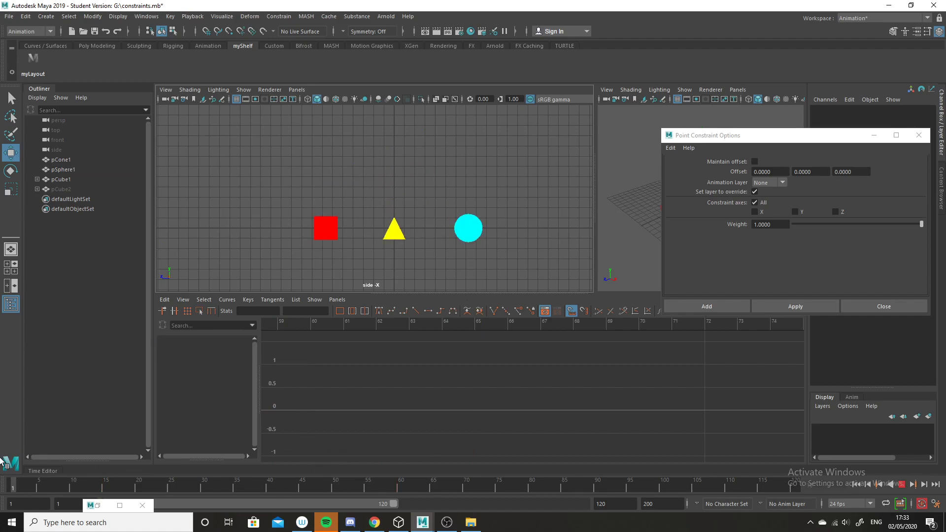
pyautogui.hotkey('alt', 'v')
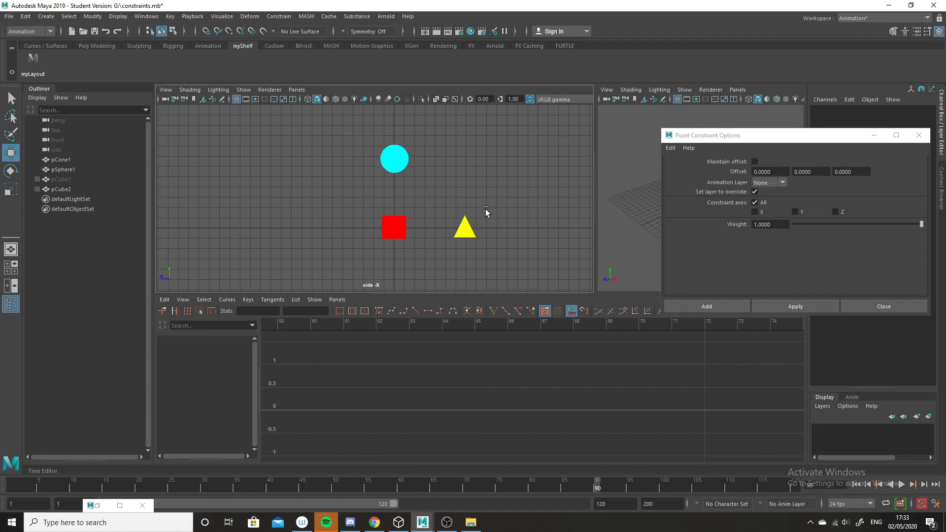
pyautogui.click(465, 227)
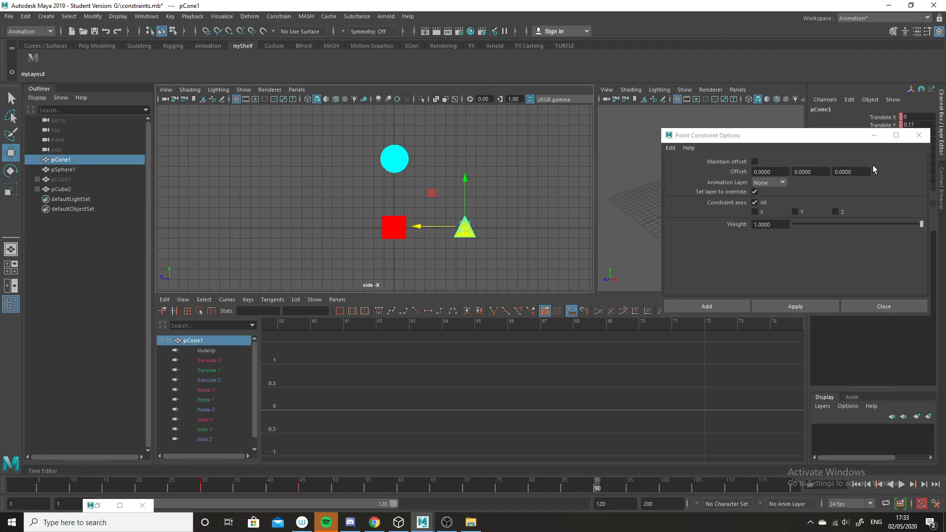
pyautogui.click(874, 137)
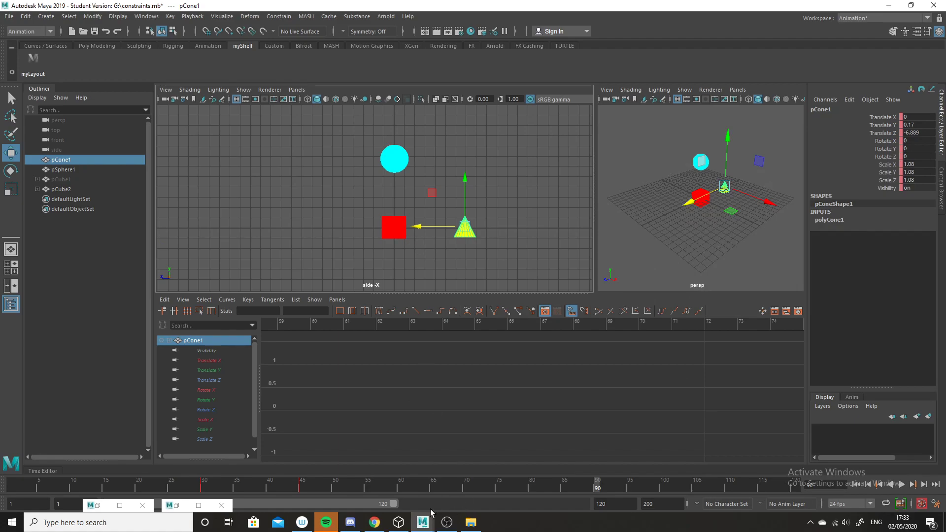
pyautogui.moveTo(338, 490); pyautogui.dragTo(466, 486)
pyautogui.moveTo(463, 453); pyautogui.dragTo(460, 453)
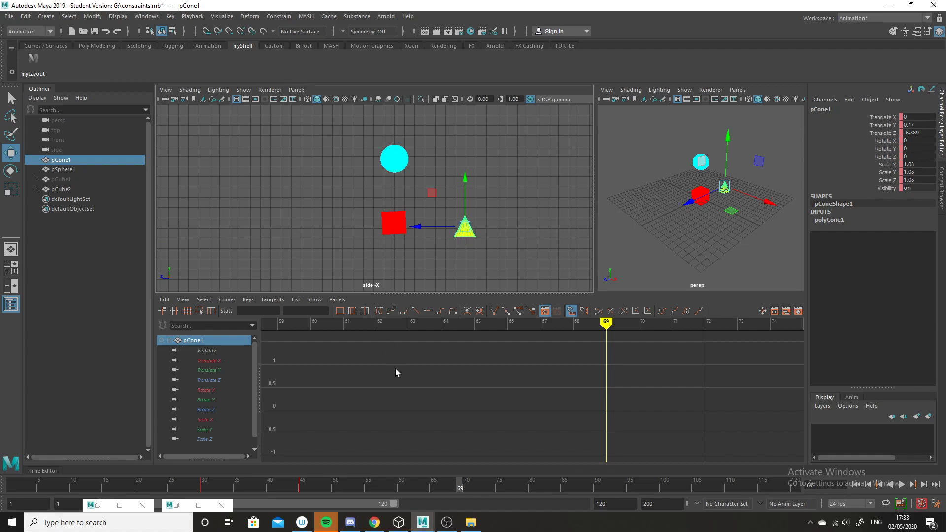
pyautogui.moveTo(470, 486); pyautogui.dragTo(448, 407)
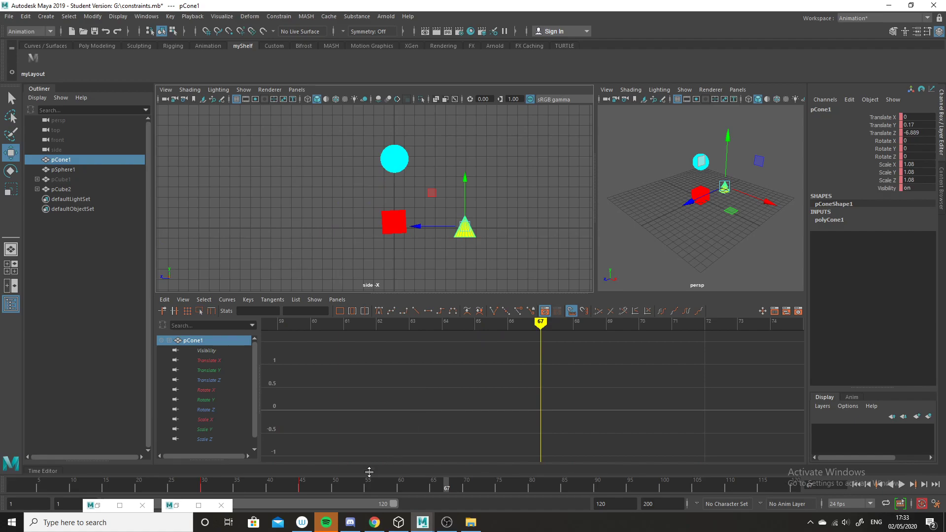
pyautogui.moveTo(309, 486); pyautogui.dragTo(465, 497)
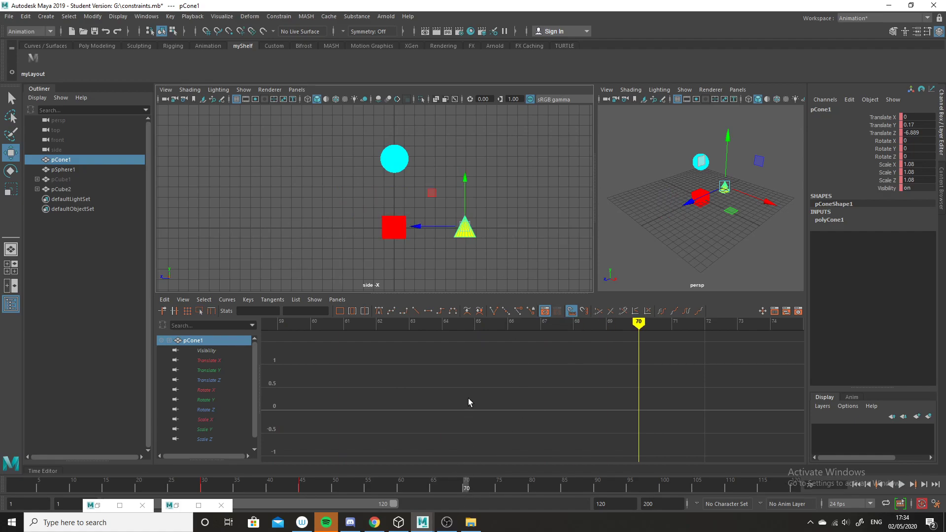
# - Key pCone1 at its current position on frame 70, and move it along Z to about -2.238 beside the cube at frame 80
pyautogui.press('s')
pyautogui.moveTo(467, 485); pyautogui.dragTo(530, 487)
pyautogui.moveTo(424, 226); pyautogui.dragTo(379, 228)
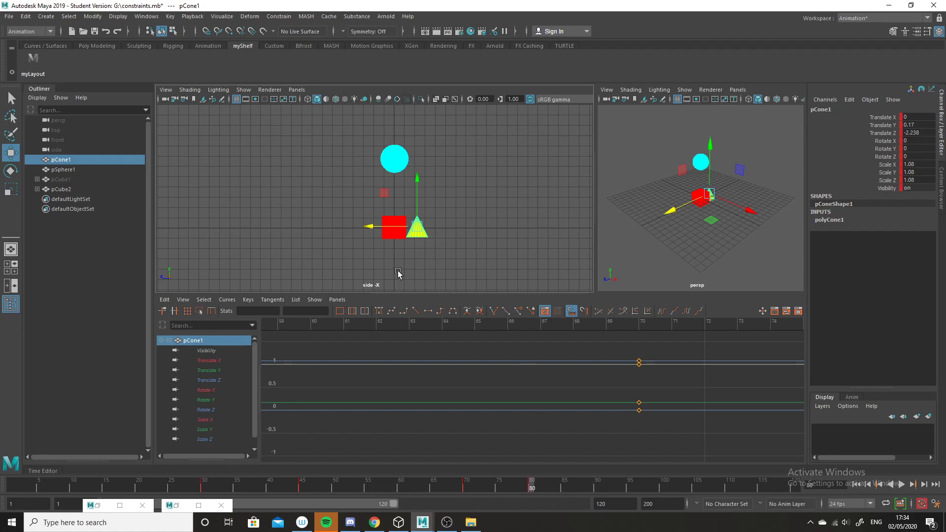
# - Try to parent-constrain pCube2 to pCone1 at frame 80
pyautogui.click(459, 264)
pyautogui.click(418, 233)
pyautogui.keyDown('shift'); pyautogui.click(393, 239); pyautogui.keyUp('shift')
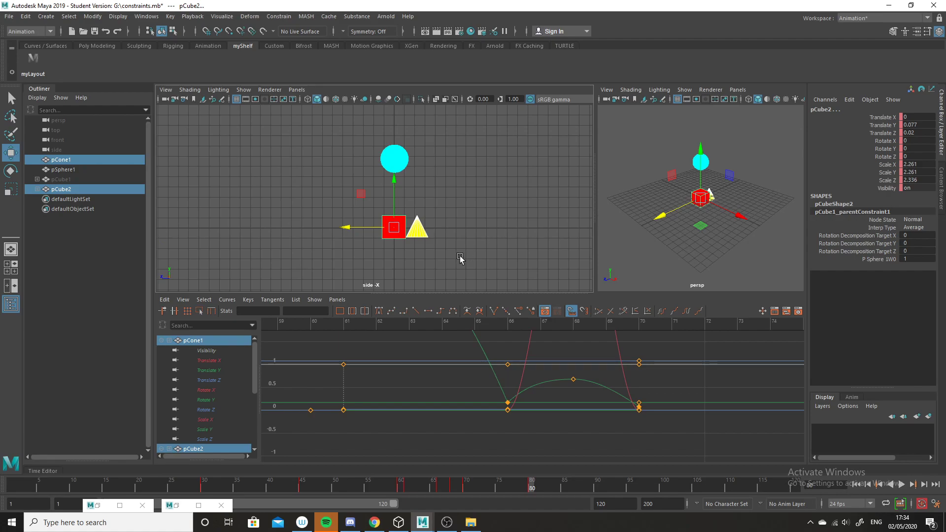
pyautogui.click(461, 238)
pyautogui.click(421, 231)
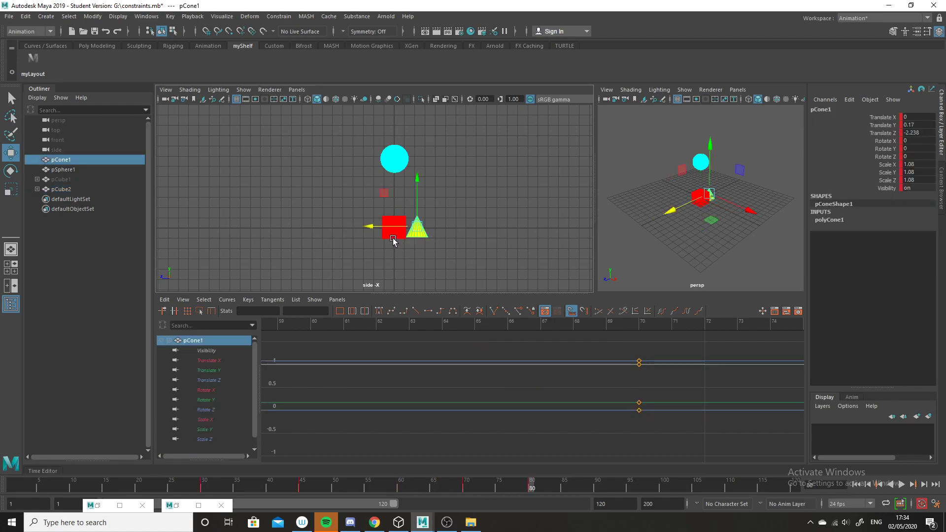
pyautogui.keyDown('shift'); pyautogui.click(393, 239); pyautogui.keyUp('shift')
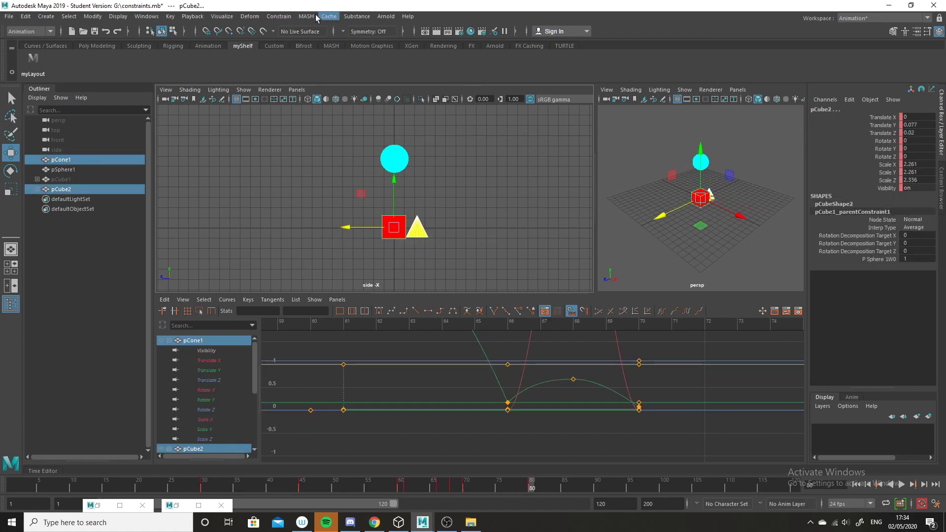
pyautogui.click(282, 17)
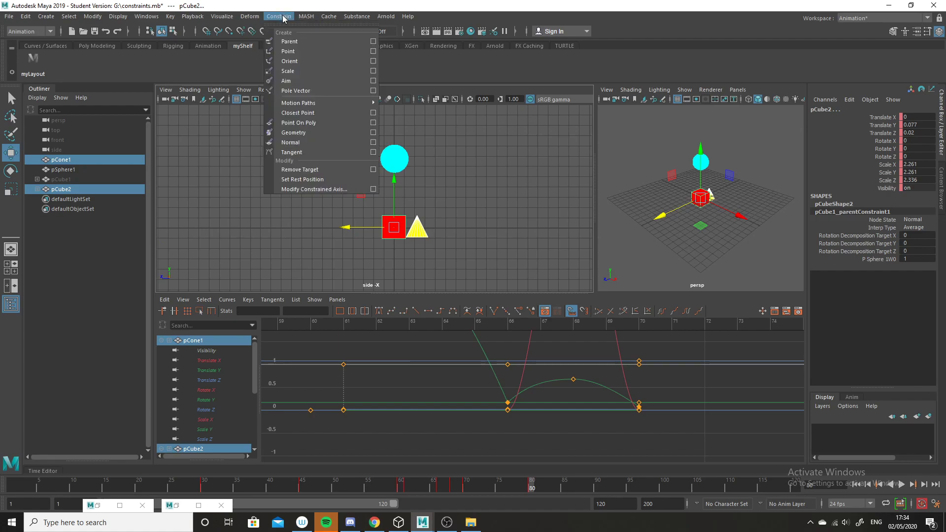
pyautogui.click(299, 44)
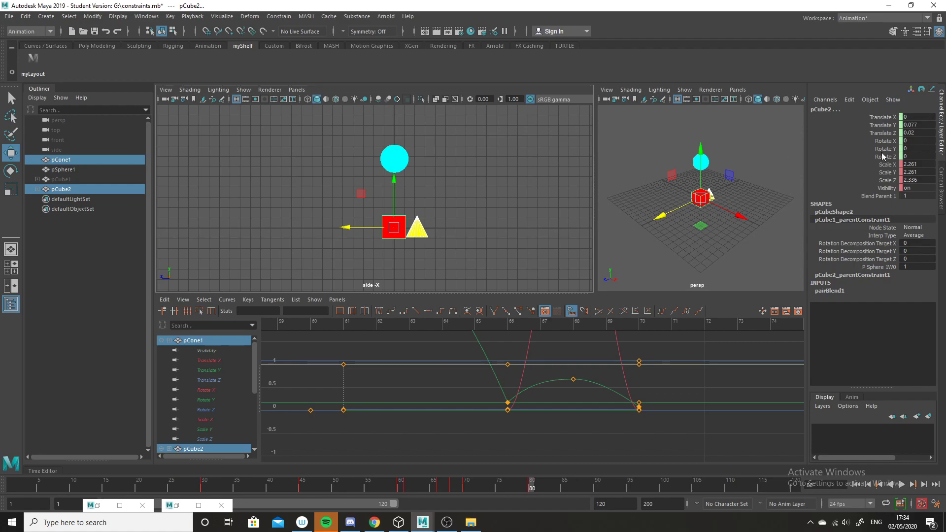
# - Delete both parent constraints under pCube2, pCube1_parentConstraint1 and pCube2_parentConstraint1
pyautogui.click(28, 18)
pyautogui.click(46, 34)
pyautogui.click(37, 189)
pyautogui.click(93, 209)
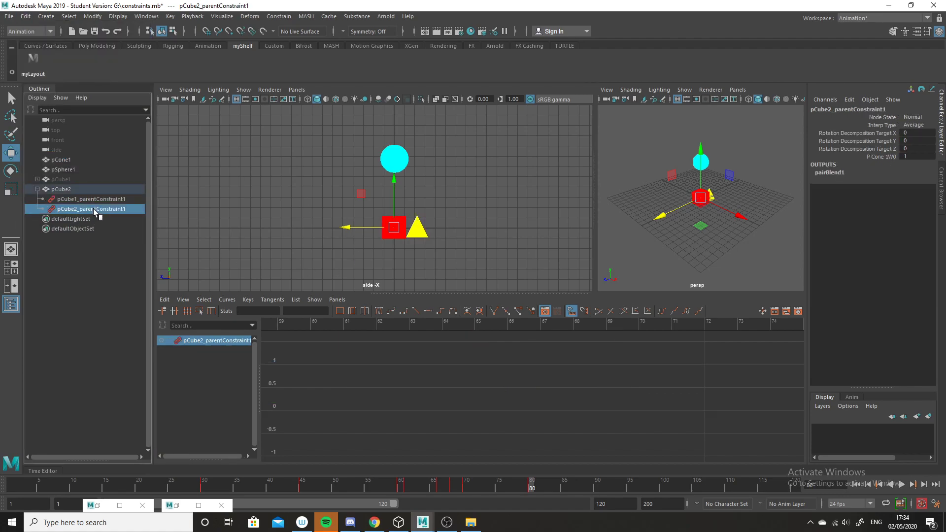
pyautogui.keyDown('ctrl'); pyautogui.click(96, 199); pyautogui.keyUp('ctrl')
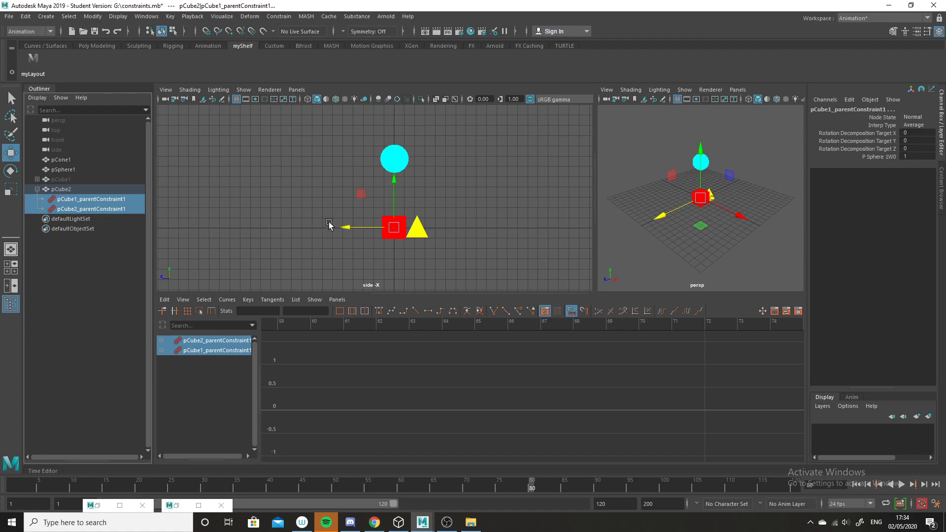
pyautogui.press('Delete')
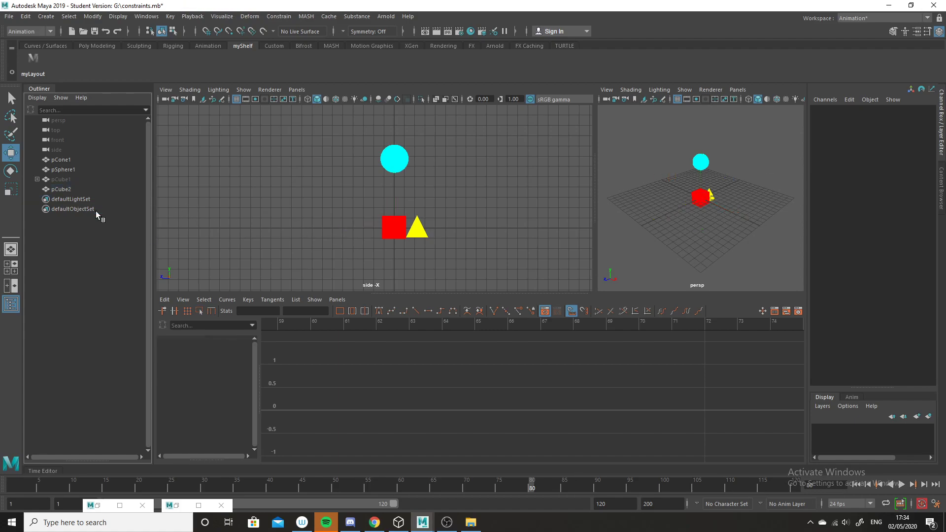
# - Duplicate pCube2 in place at frame 80
pyautogui.click(422, 233)
pyautogui.moveTo(528, 485)
pyautogui.mouseDown()
pyautogui.moveTo(469, 487)
pyautogui.moveTo(531, 486)
pyautogui.mouseUp()
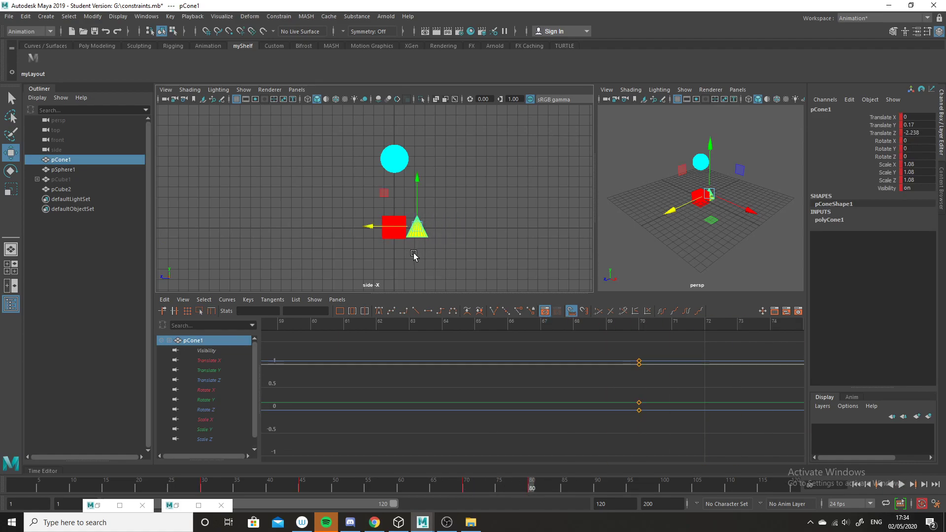
pyautogui.click(394, 235)
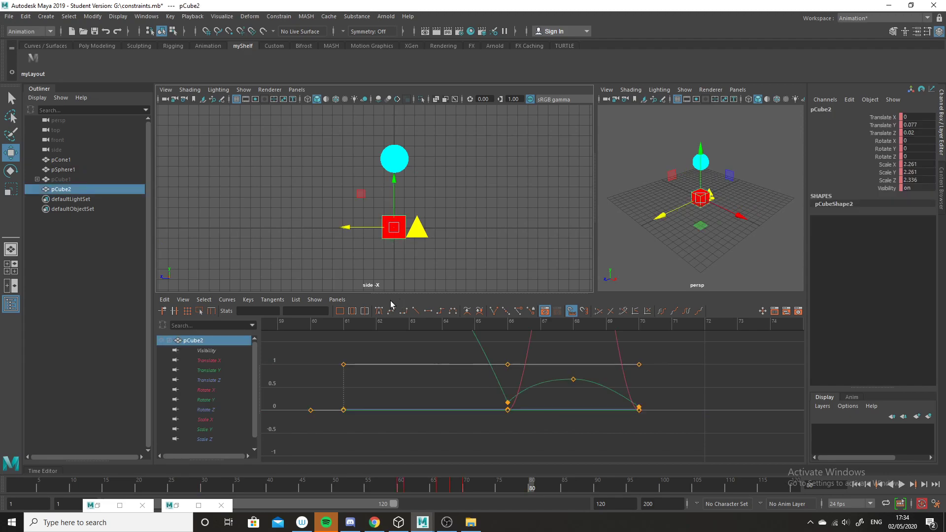
pyautogui.hotkey('ctrl', 'd')
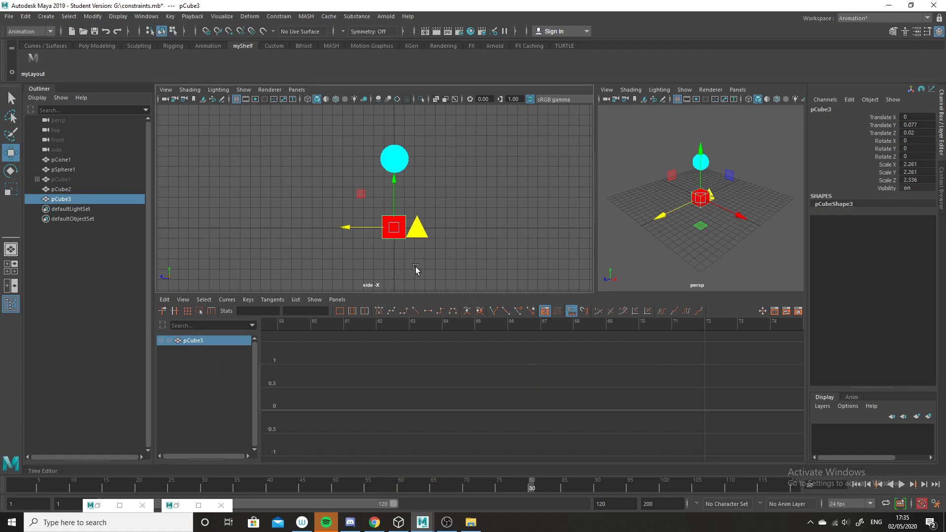
# - Key pCube2's visibility on at frame 79 and set it to off at frame 80
pyautogui.click(63, 189)
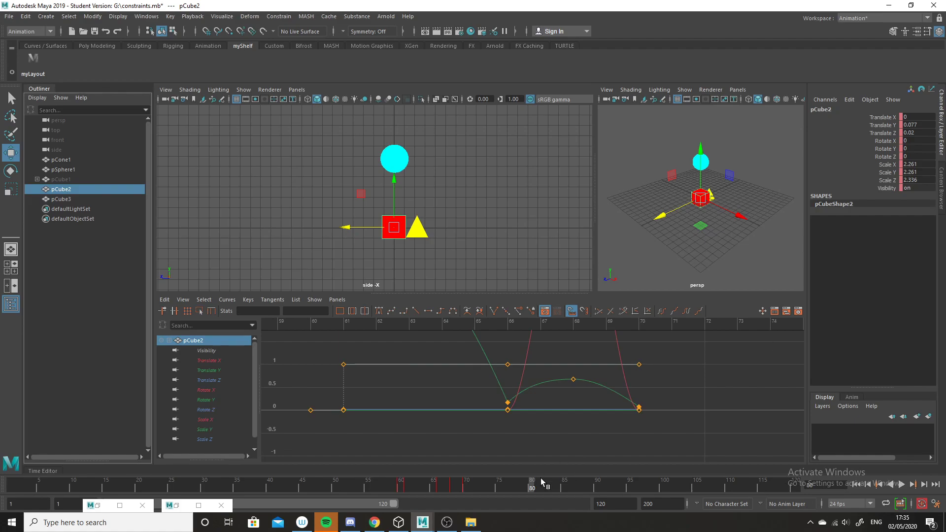
pyautogui.click(527, 491)
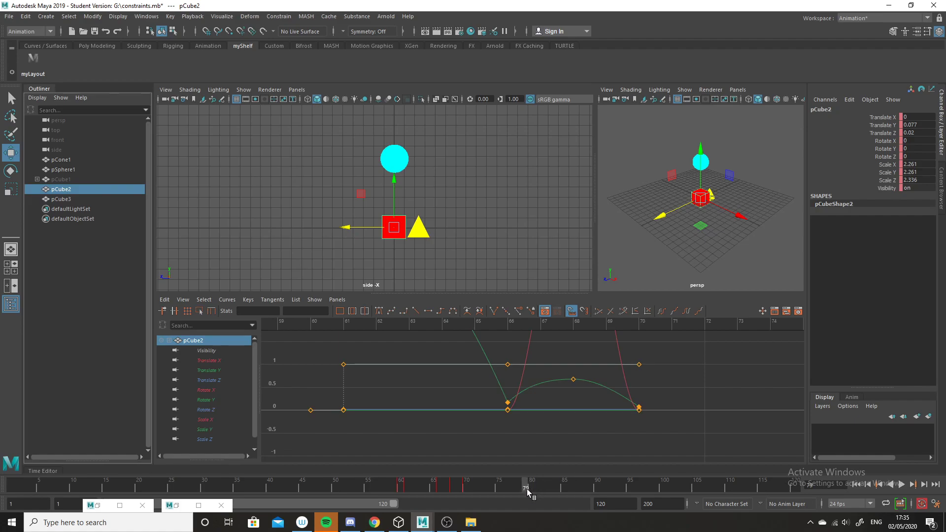
pyautogui.rightClick(890, 189)
pyautogui.click(891, 212)
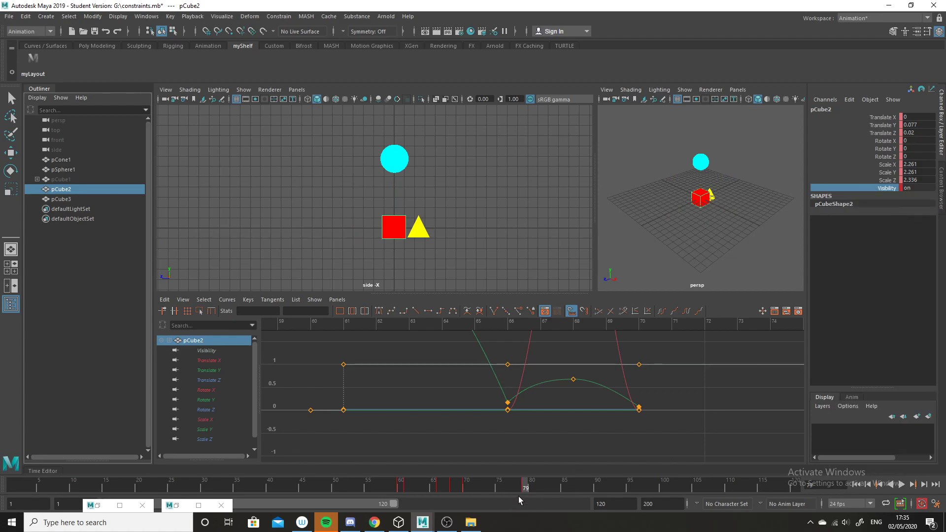
pyautogui.click(530, 489)
pyautogui.doubleClick(924, 189)
pyautogui.write('0')
pyautogui.press('Return')
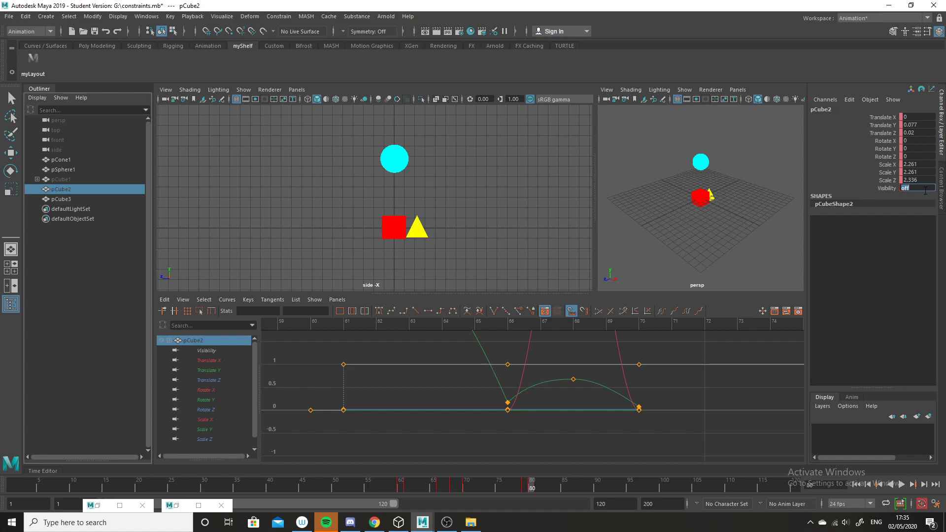
# - Set pCube3's visibility to off at frame 79 and key it
pyautogui.click(112, 202)
pyautogui.press('w')
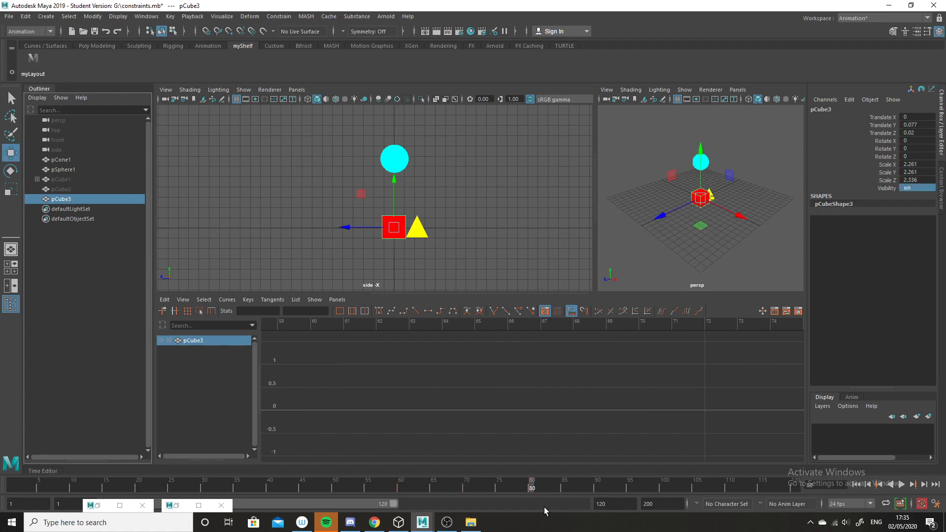
pyautogui.click(525, 486)
pyautogui.doubleClick(913, 189)
pyautogui.press('Return')
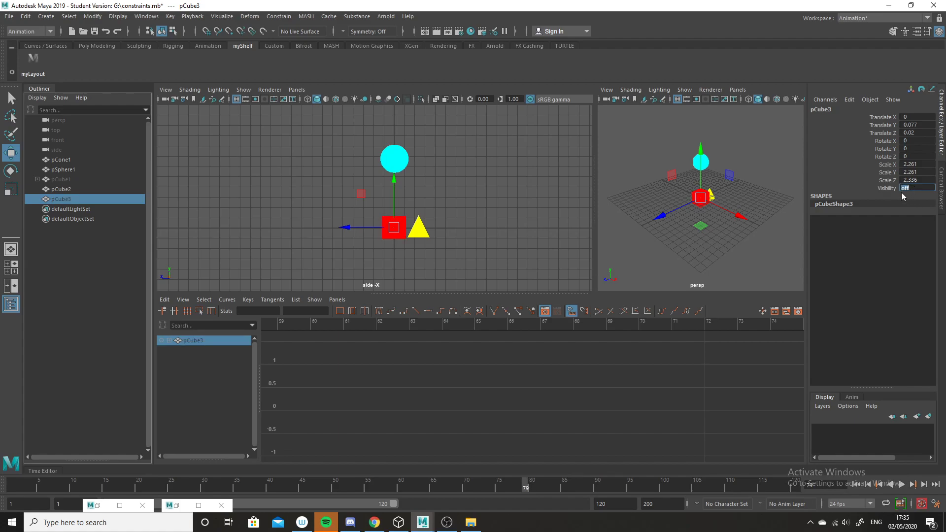
pyautogui.click(886, 181)
pyautogui.rightClick(885, 188)
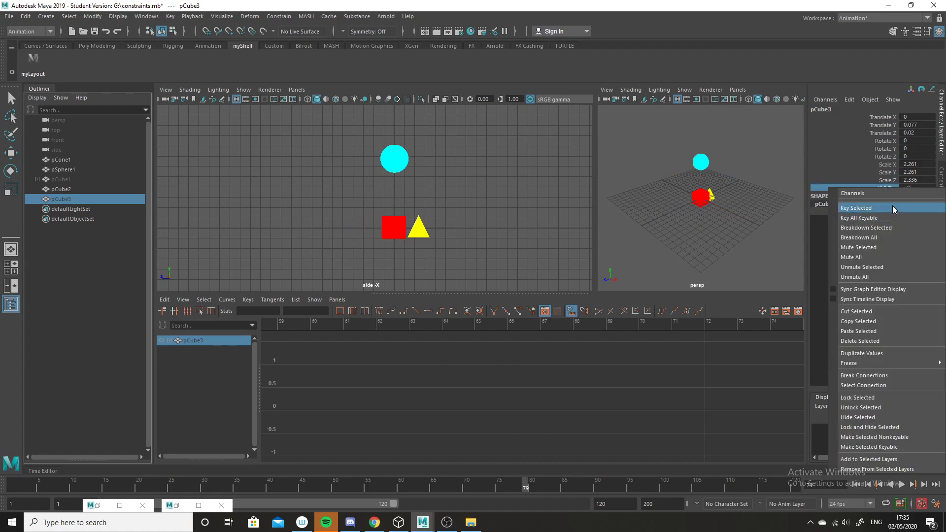
pyautogui.click(892, 206)
# - Set pCube3's visibility to on at frame 80, and compare it with pCube2 by selecting each cube
pyautogui.click(530, 487)
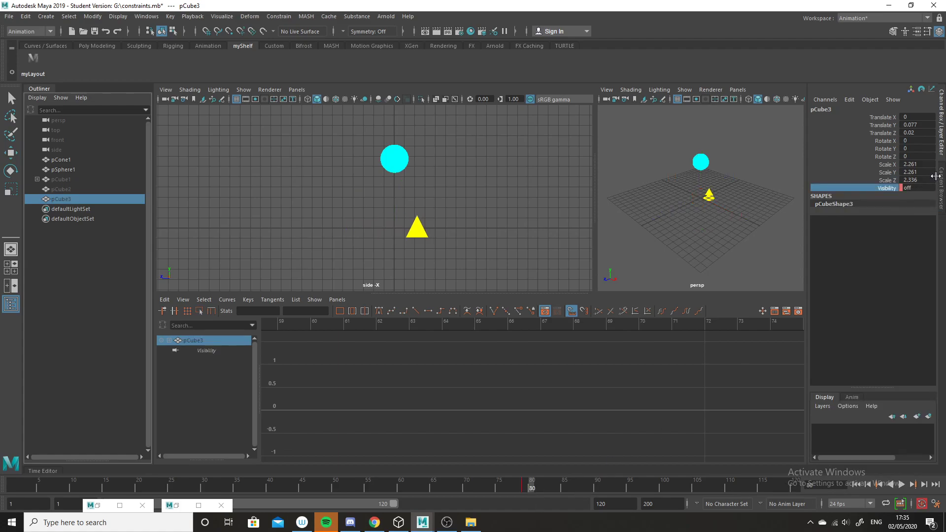
pyautogui.click(910, 187)
pyautogui.press('Return')
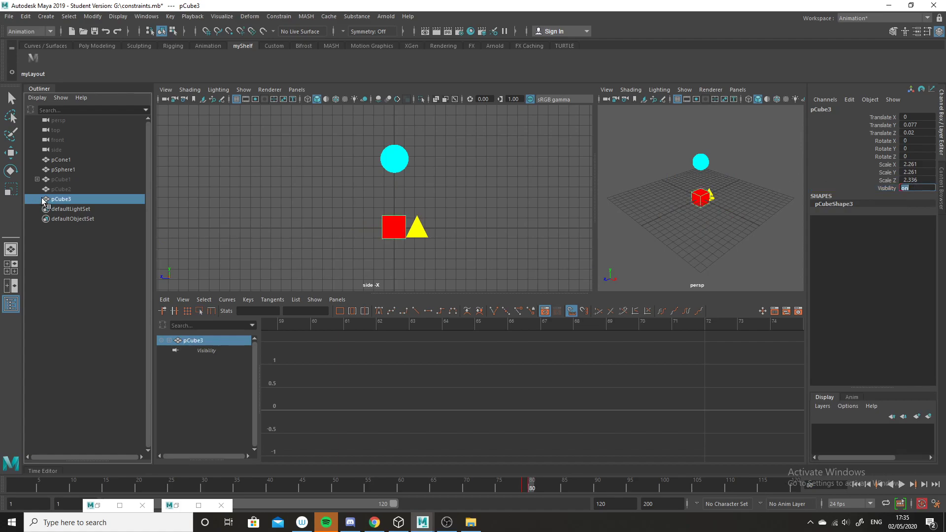
pyautogui.click(466, 205)
pyautogui.press('w')
pyautogui.click(397, 229)
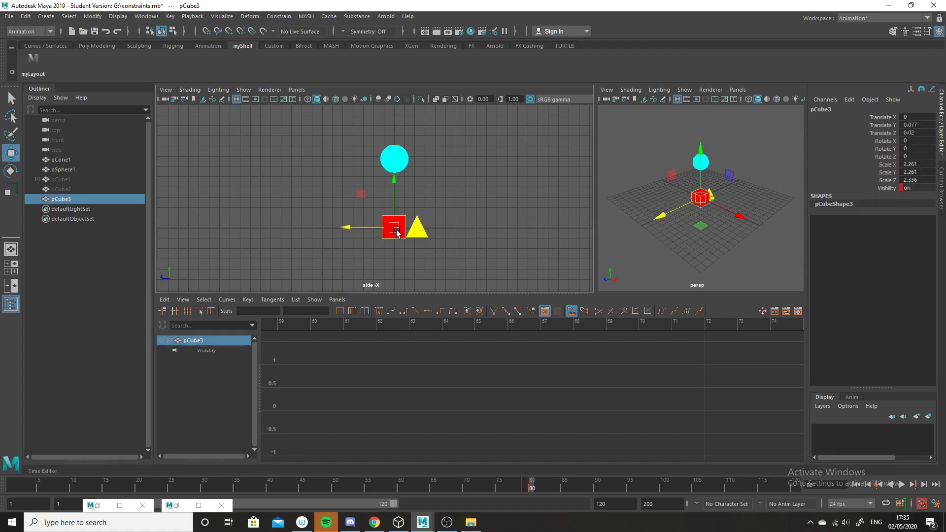
pyautogui.click(61, 189)
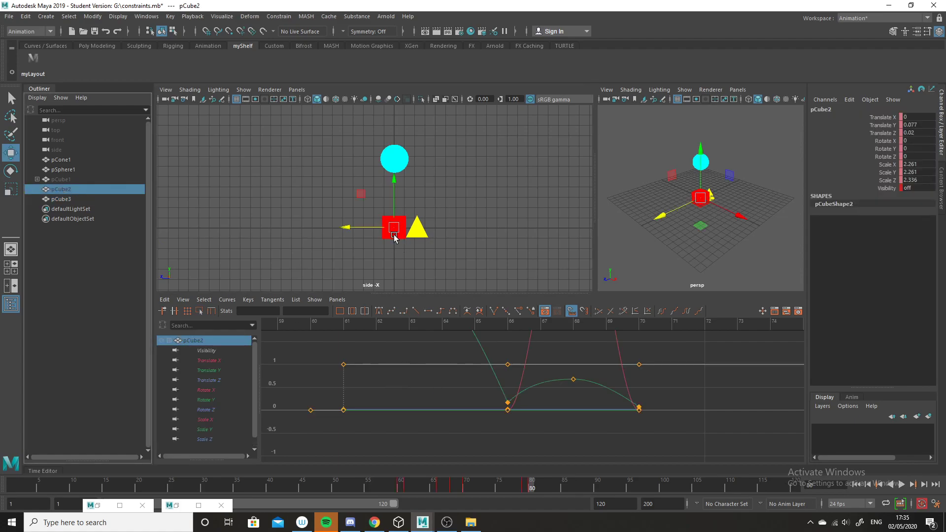
pyautogui.click(66, 199)
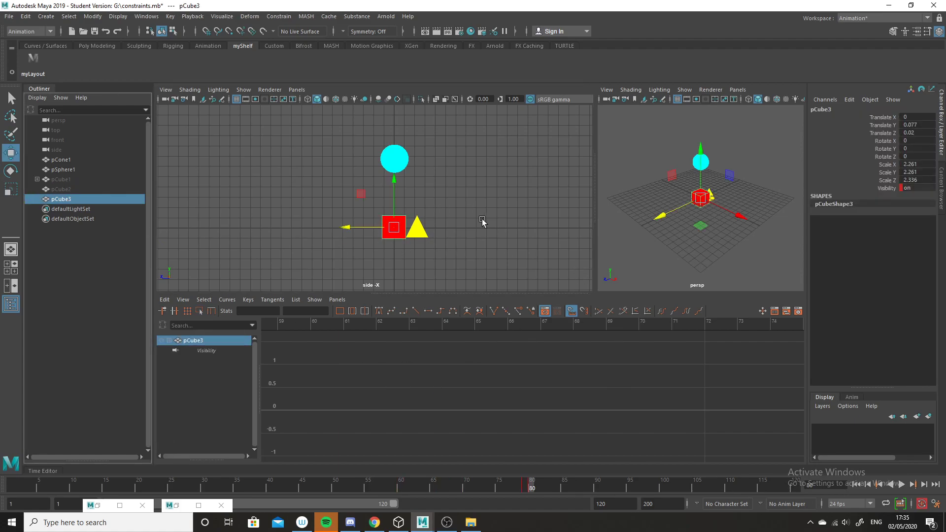
# - Parent-constrain pCube3 to pCone1 at frame 80
pyautogui.click(442, 240)
pyautogui.click(423, 232)
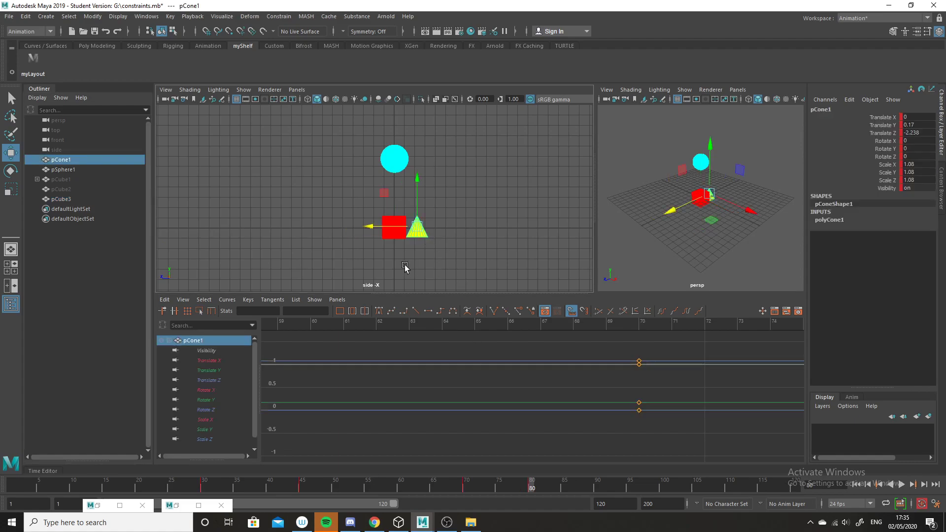
pyautogui.keyDown('shift'); pyautogui.click(392, 232); pyautogui.keyUp('shift')
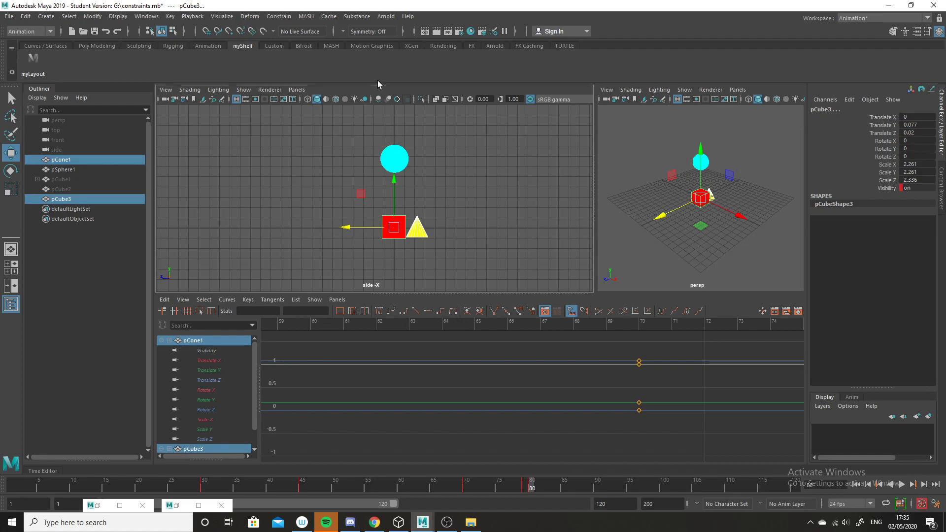
pyautogui.click(279, 16)
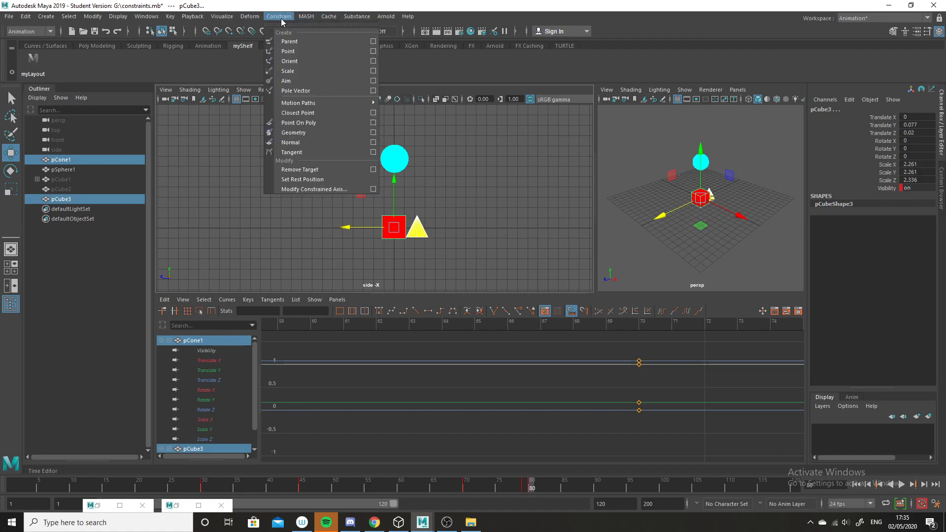
pyautogui.click(299, 41)
# - At frame 90, move pCone1 along Z to about 7.545, with the constrained pCube3 following
pyautogui.moveTo(531, 490); pyautogui.dragTo(596, 491)
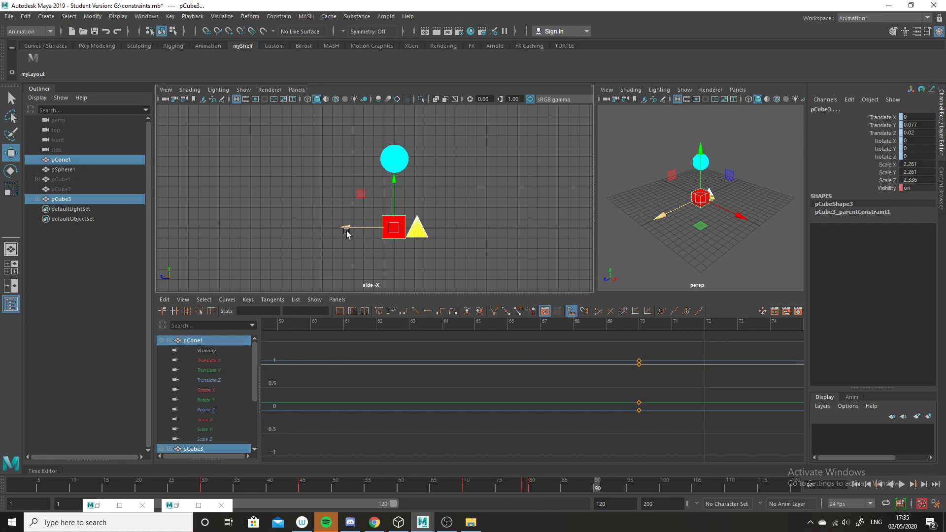
pyautogui.moveTo(348, 228); pyautogui.dragTo(248, 228)
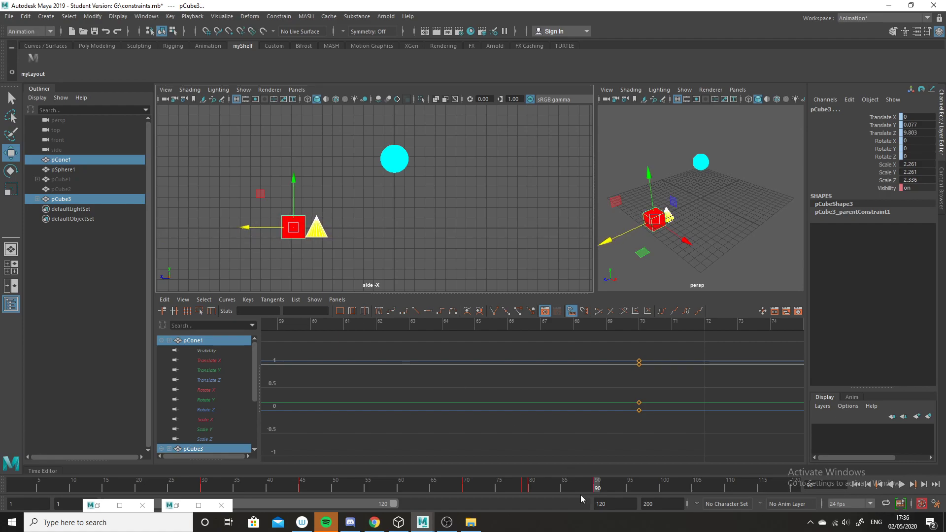
# - Scrub and play the animation between frames 70 and 96, and select pCone1 and pCube3 to examine how the cone pushes the cube
pyautogui.moveTo(596, 485); pyautogui.dragTo(467, 461)
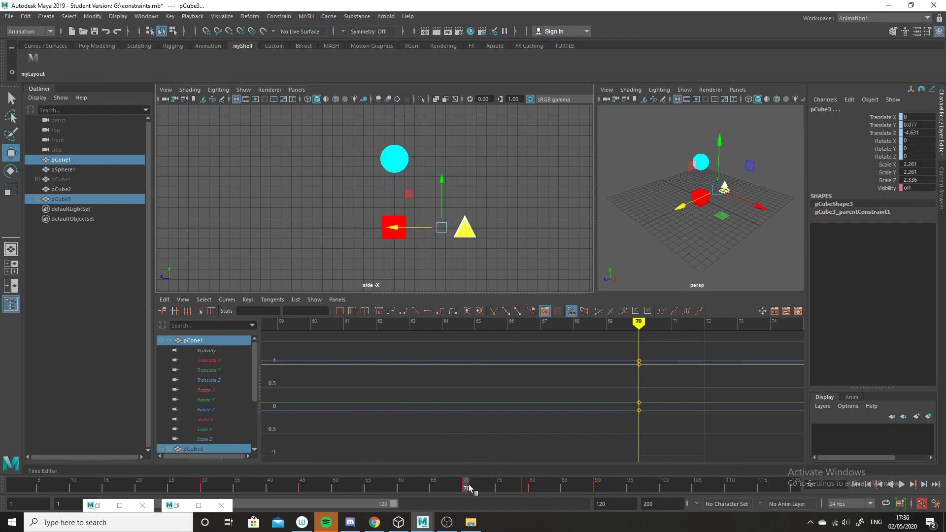
pyautogui.hotkey('alt', 'v')
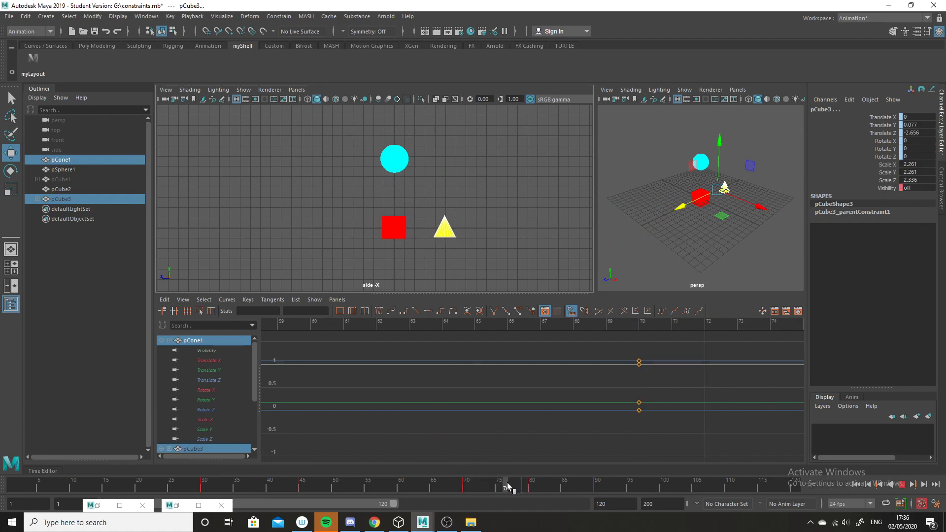
pyautogui.click(513, 484)
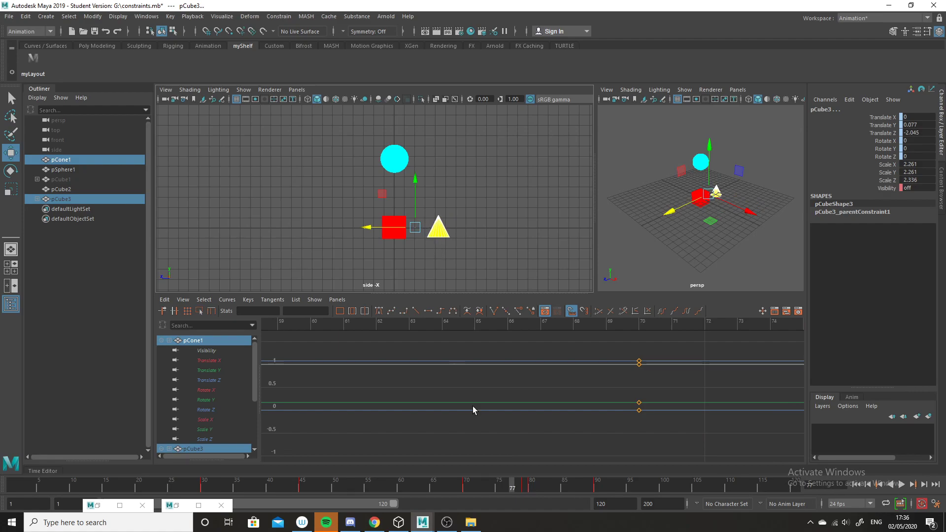
pyautogui.moveTo(520, 487); pyautogui.dragTo(636, 487)
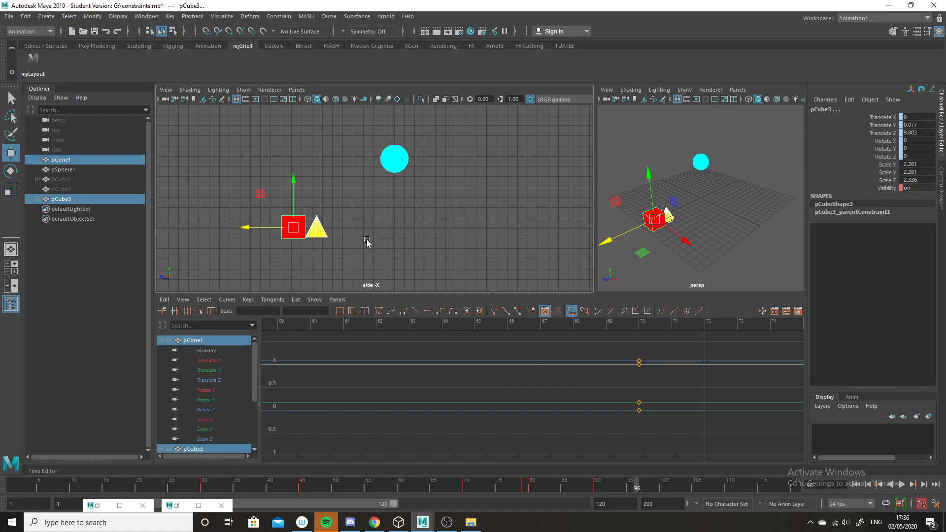
pyautogui.click(319, 236)
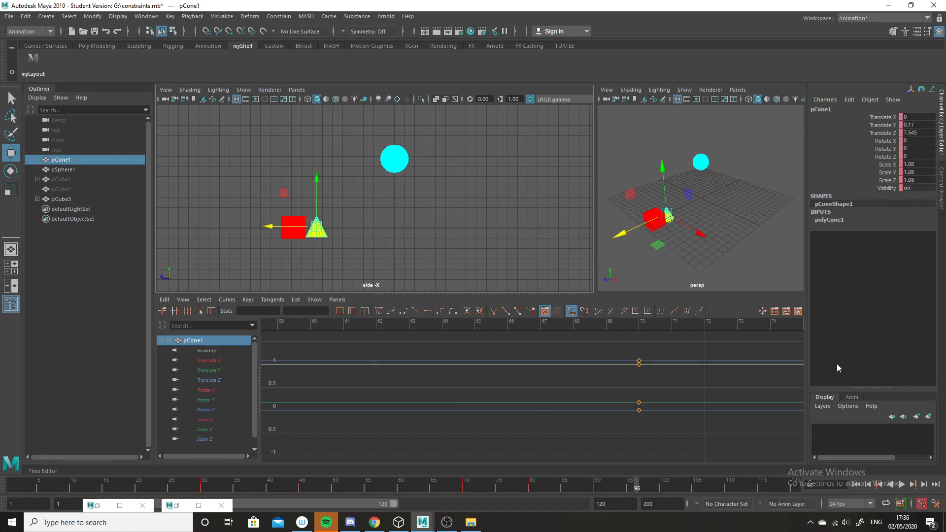
pyautogui.click(288, 233)
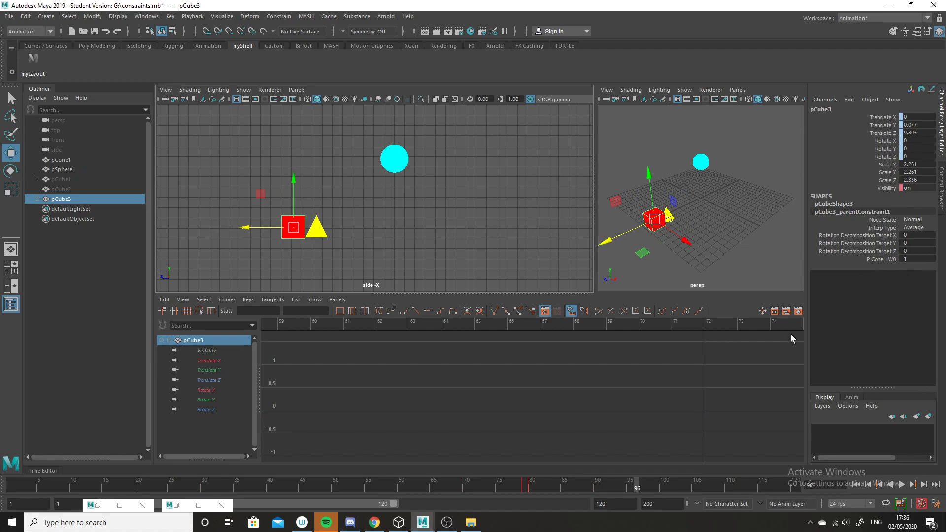
# - Key the P Cone 1W0 weight of pCube3's parent constraint at frame 95, with a weight of 1
pyautogui.rightClick(886, 262)
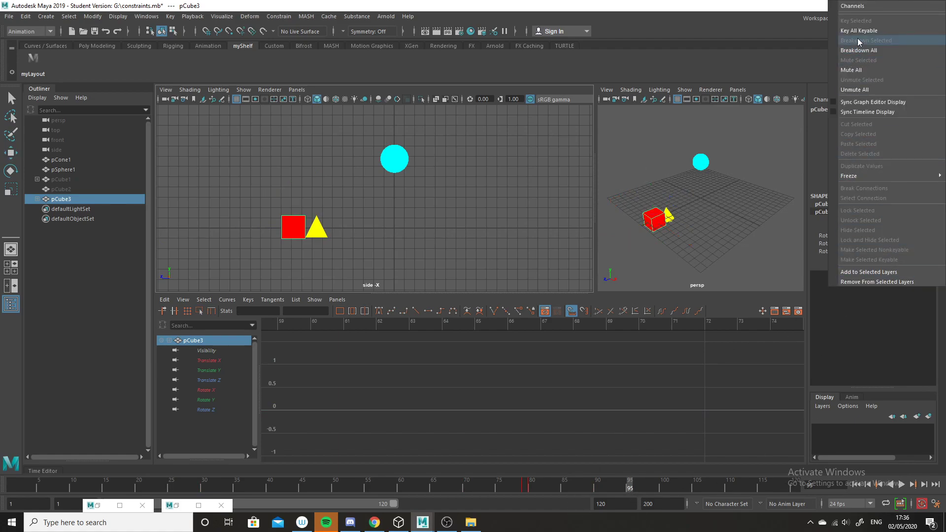
pyautogui.click(886, 343)
pyautogui.click(883, 259)
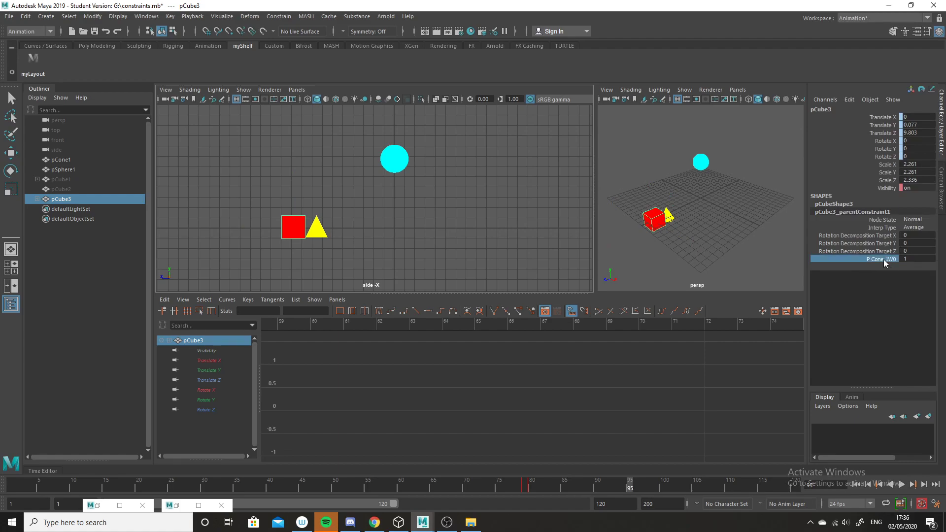
pyautogui.rightClick(883, 260)
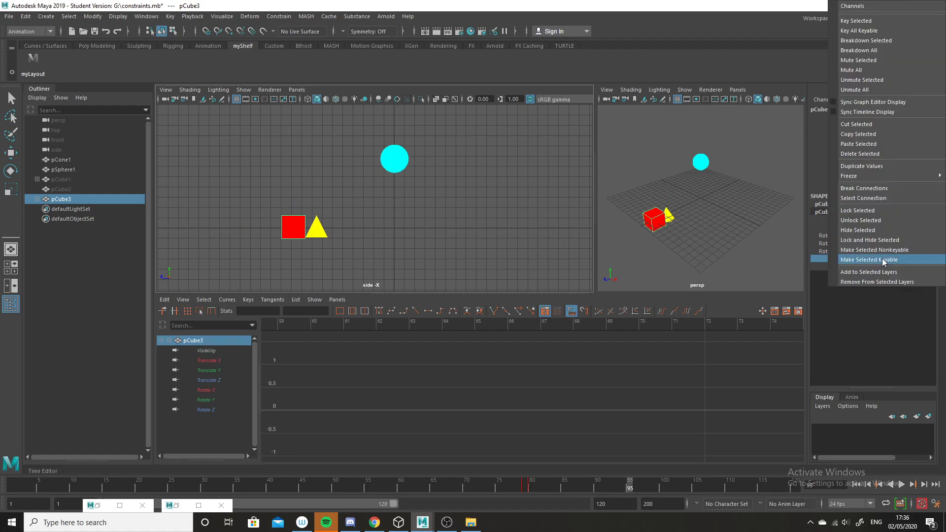
pyautogui.click(867, 20)
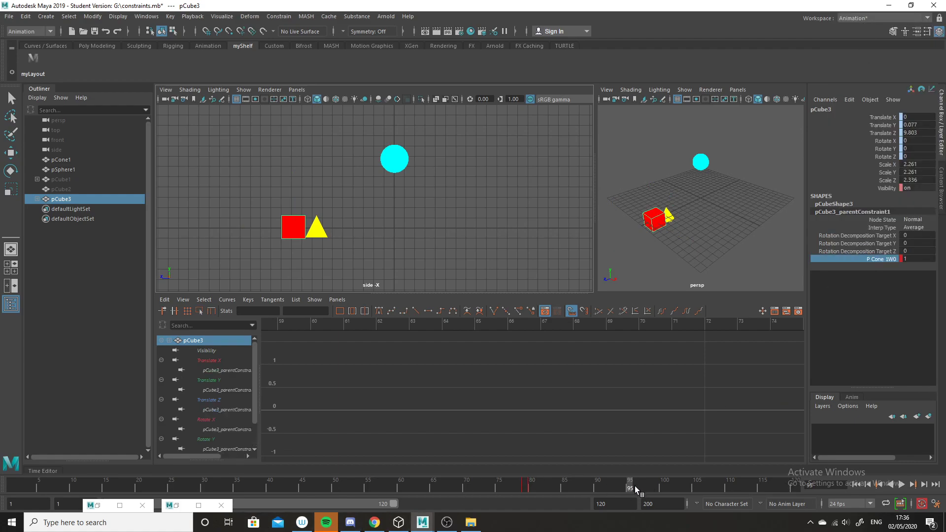
# - Try releasing pCube3 at frame 96 through its P Cone 1W0 constraint weight, and restore the weight to 1
pyautogui.click(920, 258)
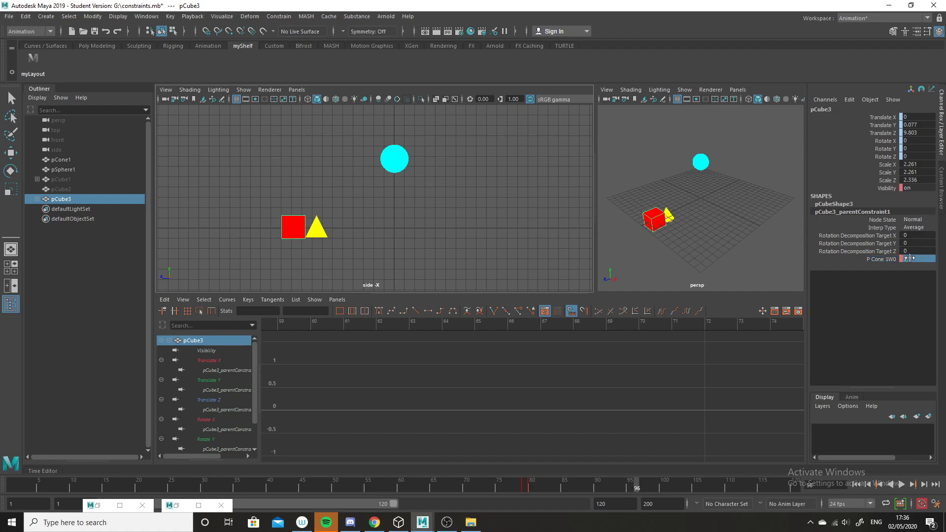
pyautogui.press('Return')
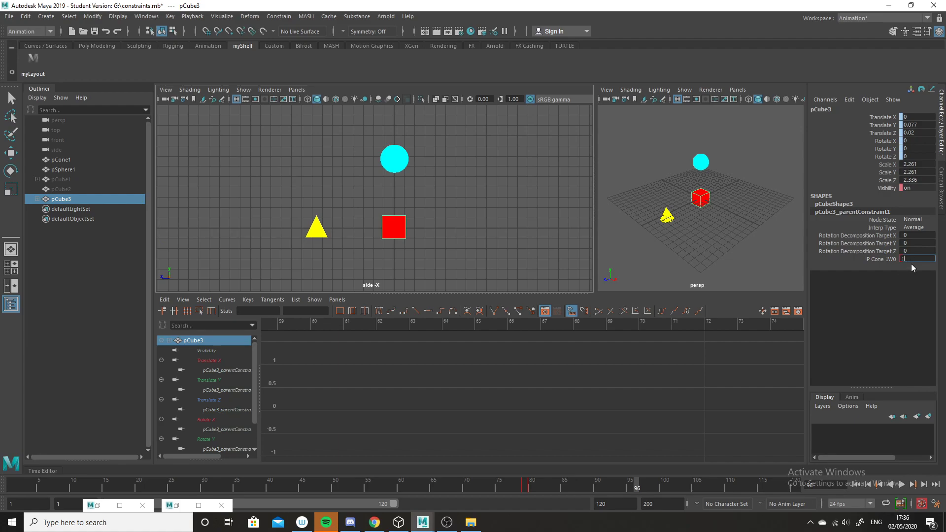
pyautogui.write('1')
pyautogui.press('Return')
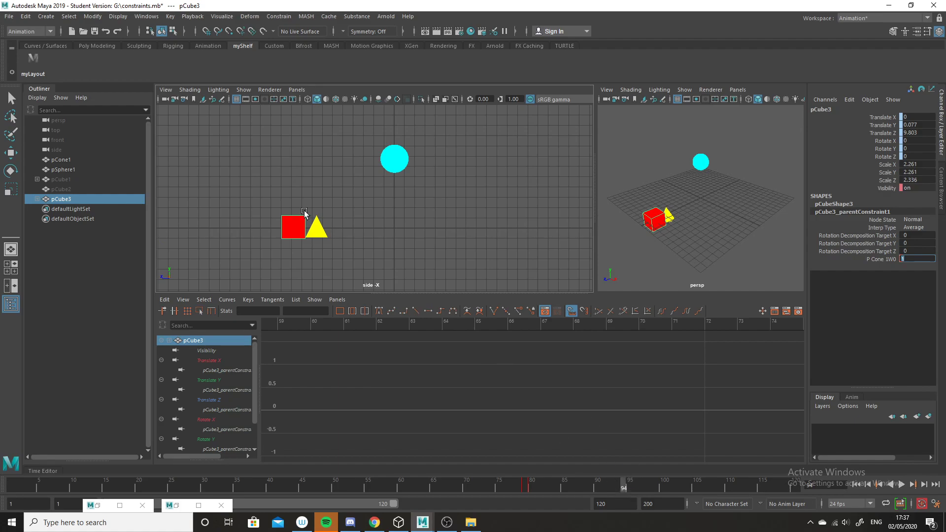
# - Key pCube3's visibility on at frame 94 and set it to off at frame 95
pyautogui.click(441, 230)
pyautogui.click(296, 231)
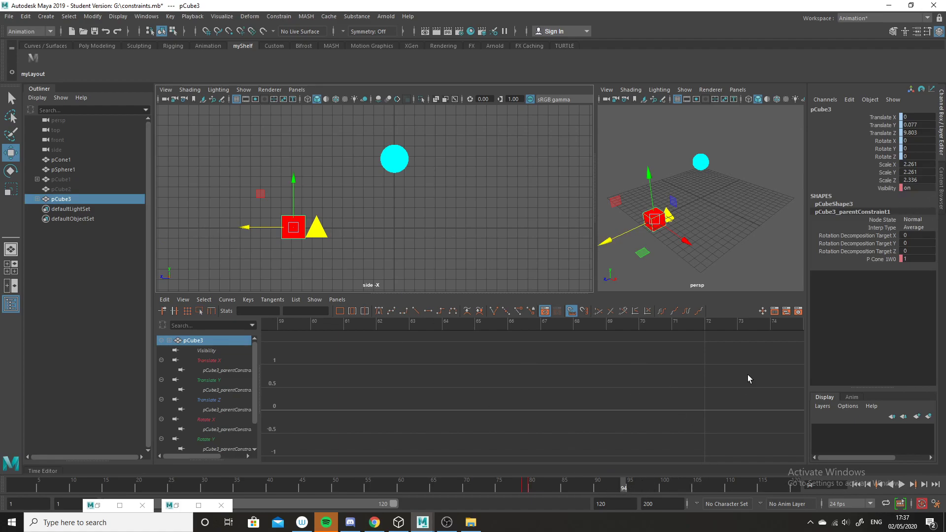
pyautogui.click(887, 188)
pyautogui.rightClick(887, 188)
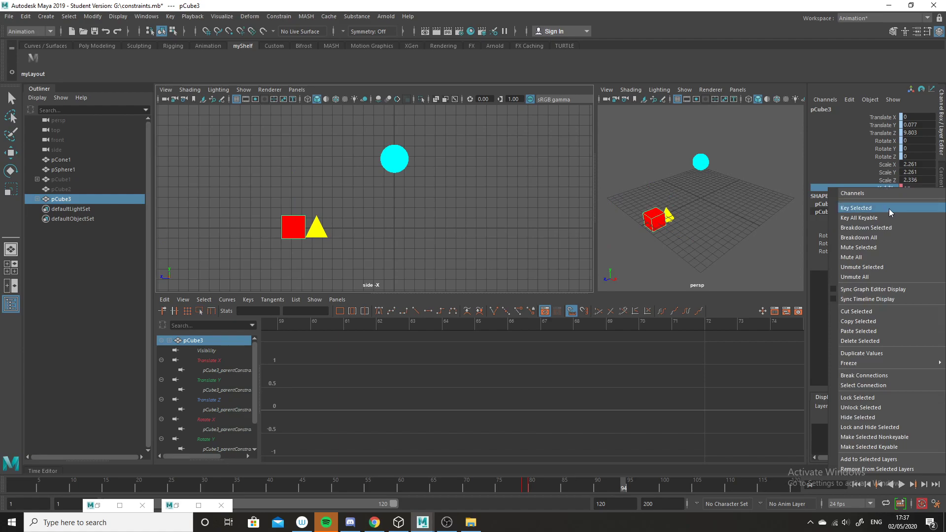
pyautogui.click(888, 209)
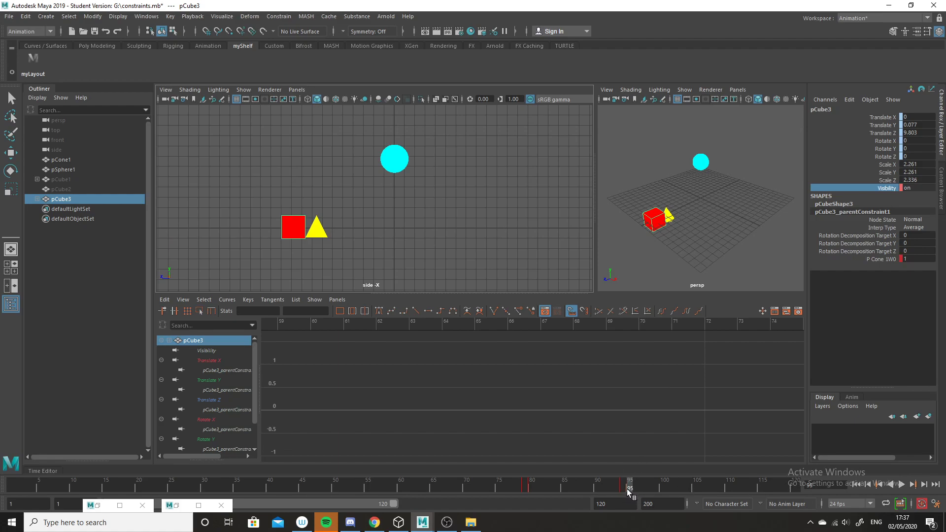
pyautogui.doubleClick(912, 189)
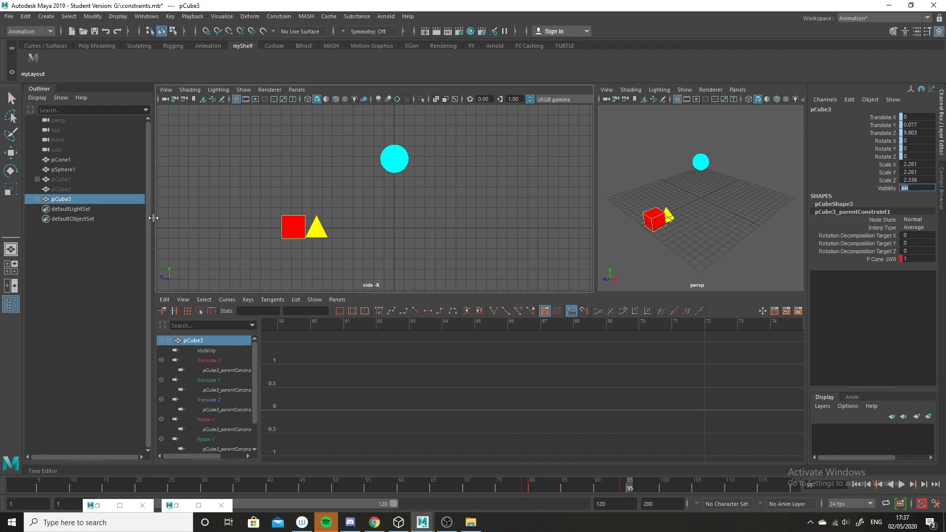
pyautogui.press('Return')
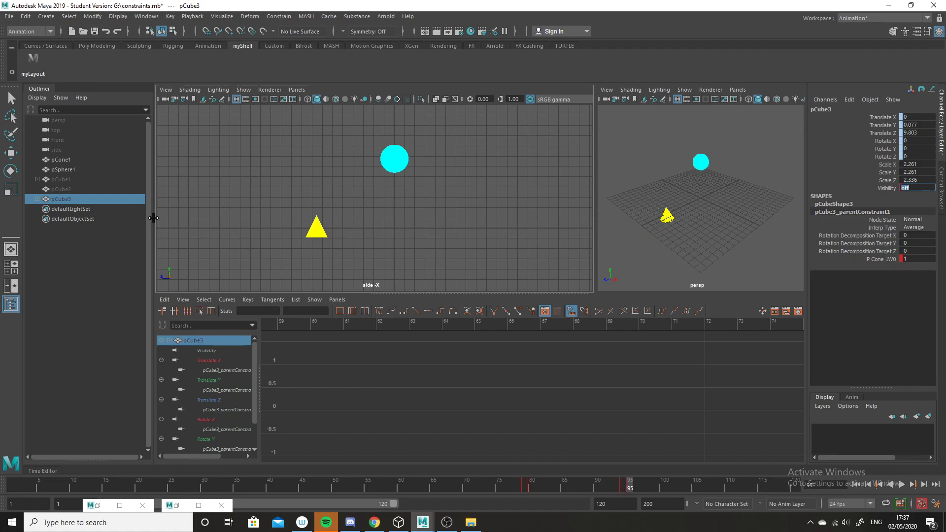
# - Duplicate pCube3 in place at frame 94
pyautogui.moveTo(626, 484); pyautogui.dragTo(622, 486)
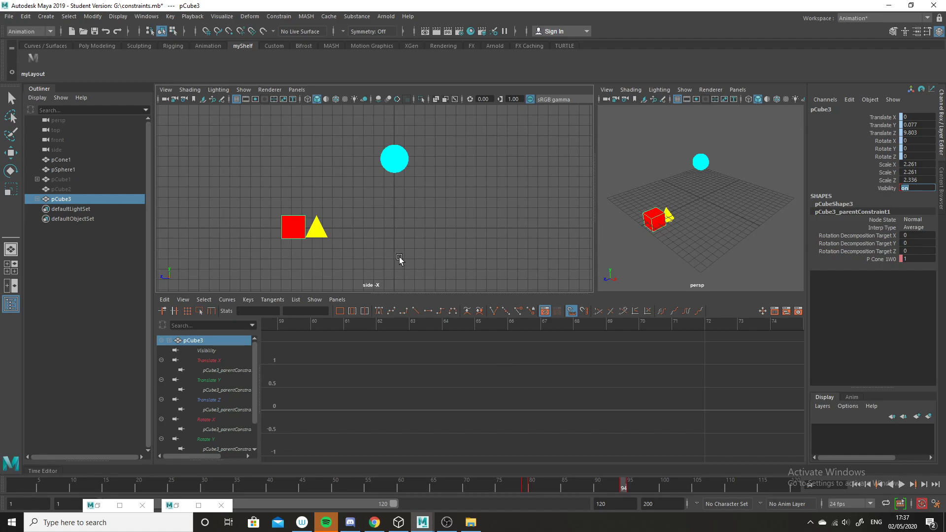
pyautogui.click(70, 196)
pyautogui.press('w')
pyautogui.hotkey('ctrl', 'd')
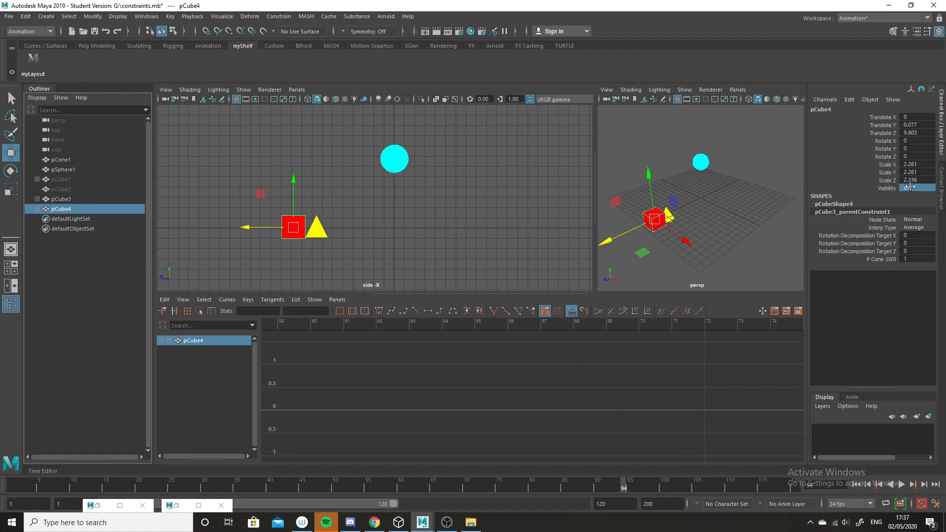
# - Key the duplicated pCube4's visibility off at frame 94 and on at frame 95
pyautogui.click(889, 189)
pyautogui.rightClick(911, 189)
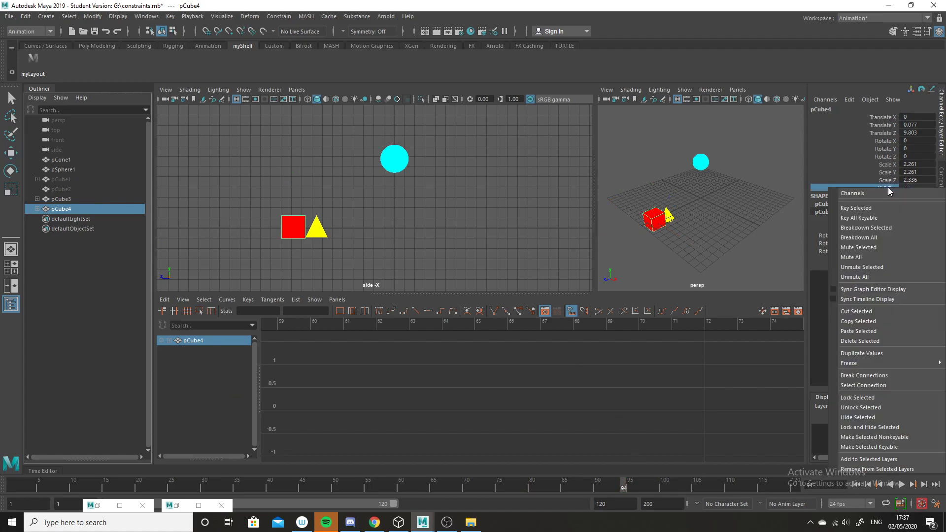
pyautogui.click(892, 207)
pyautogui.write('0')
pyautogui.press('Return')
pyautogui.click(629, 485)
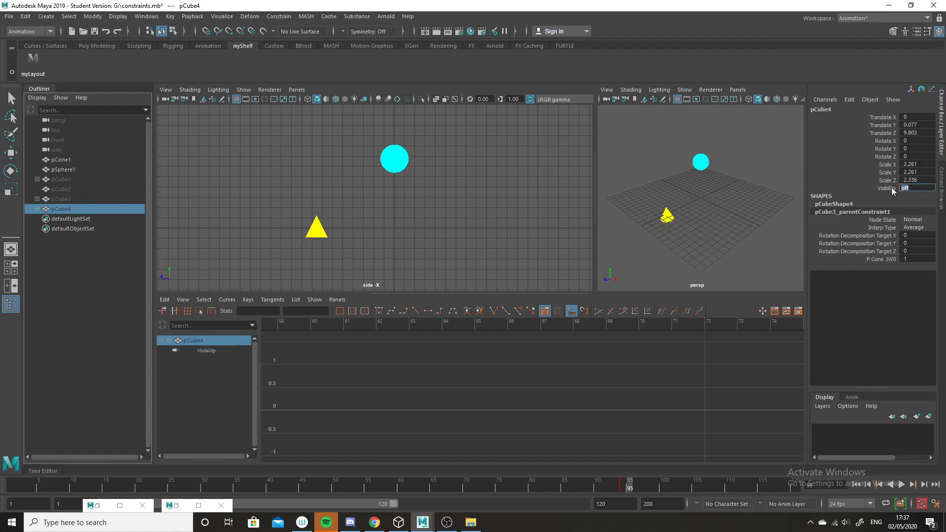
pyautogui.write('1')
pyautogui.press('Return')
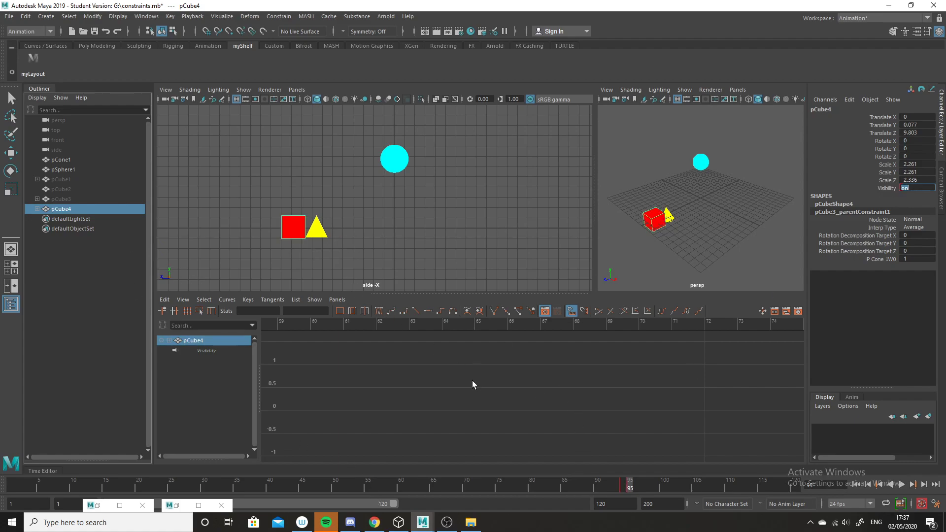
# - Key pCone1 at frame 95, and at frame 110 move it along Z to about -7.608, away from the cube
pyautogui.click(319, 230)
pyautogui.press('w')
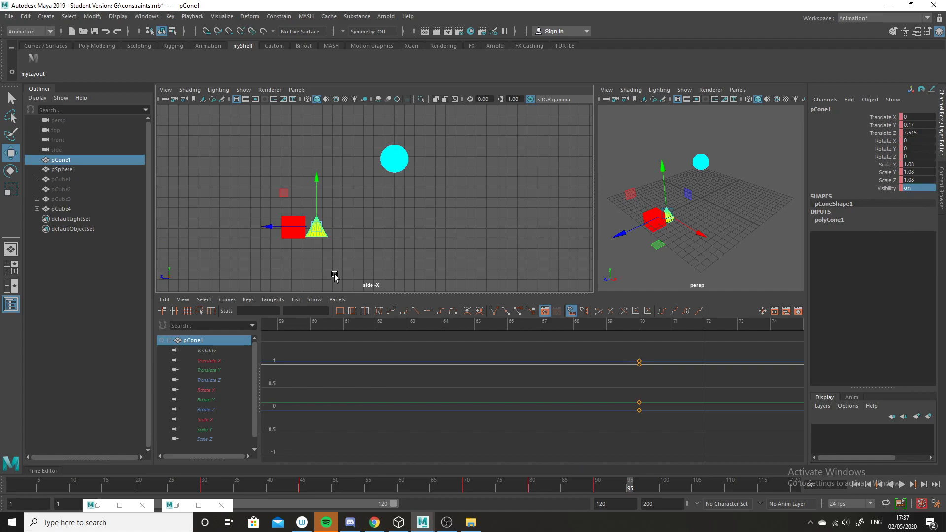
pyautogui.press('s')
pyautogui.moveTo(629, 490); pyautogui.dragTo(729, 490)
pyautogui.moveTo(270, 226); pyautogui.dragTo(424, 226)
# - Play and scrub the animation to examine how the cone moves away from the cube up to frame 110
pyautogui.hotkey('alt', 'v')
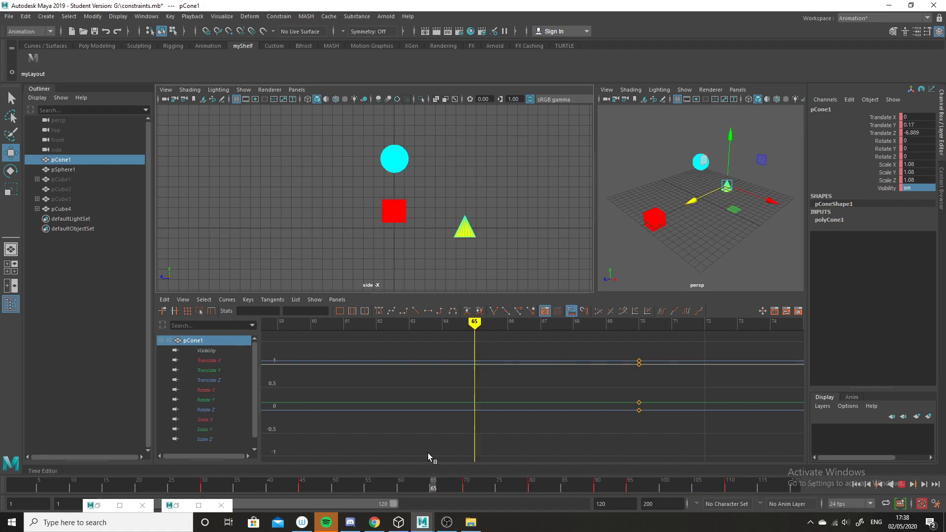
pyautogui.hotkey('alt', 'v')
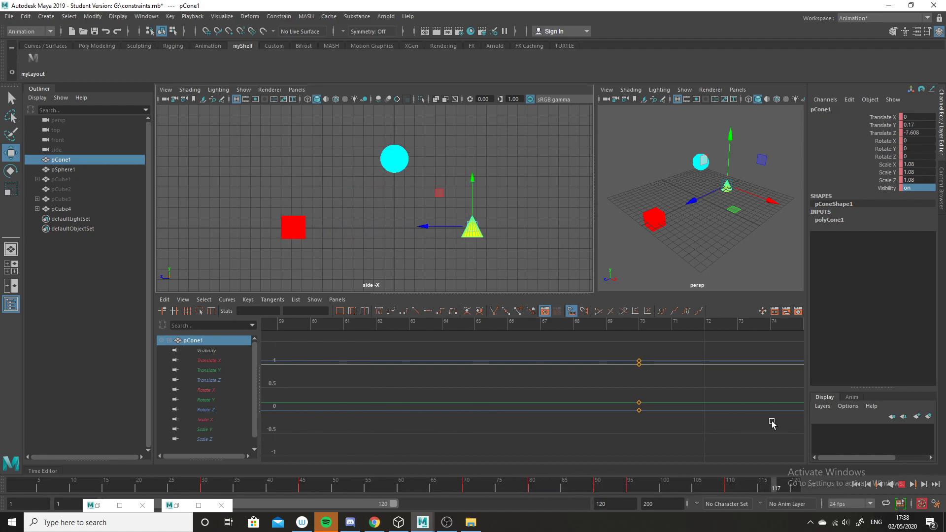
pyautogui.click(386, 165)
pyautogui.click(712, 486)
pyautogui.click(457, 229)
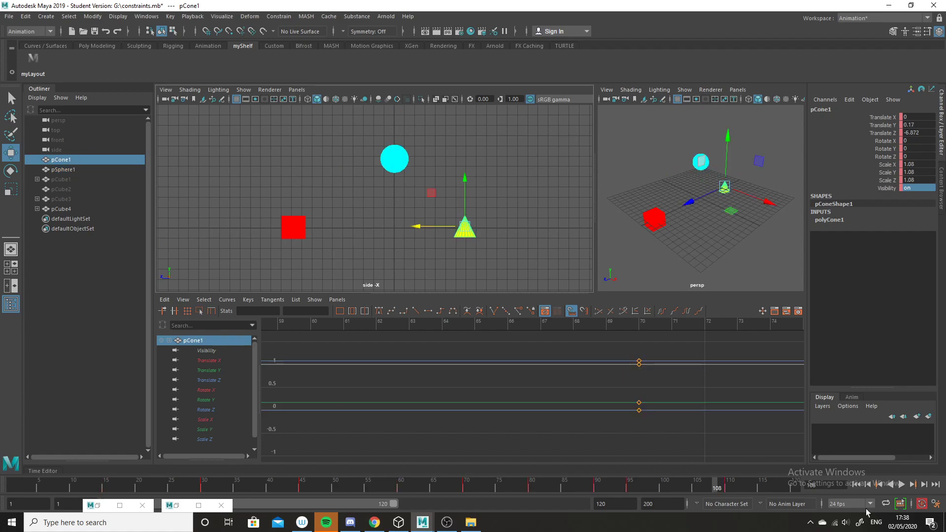
# - Extend the end of the playback range to frame 140
pyautogui.click(730, 486)
pyautogui.doubleClick(613, 501)
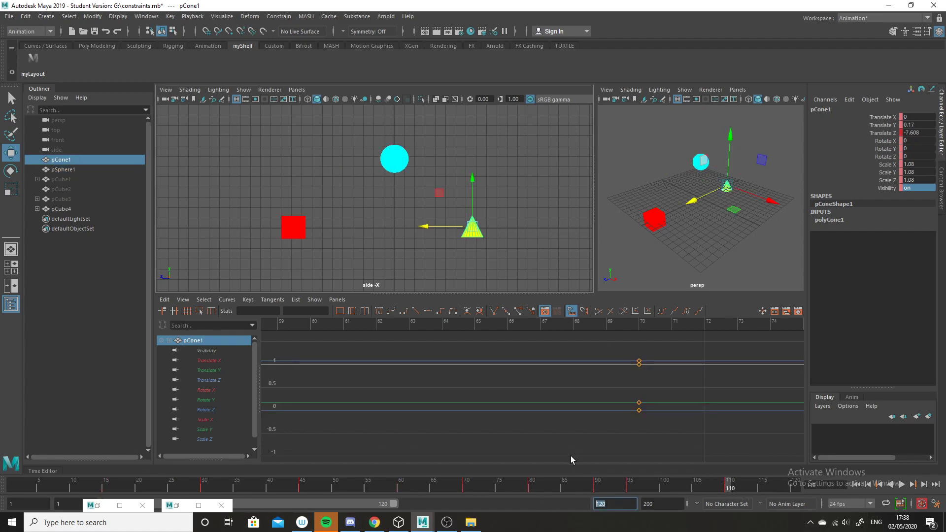
pyautogui.write('140')
pyautogui.press('Return')
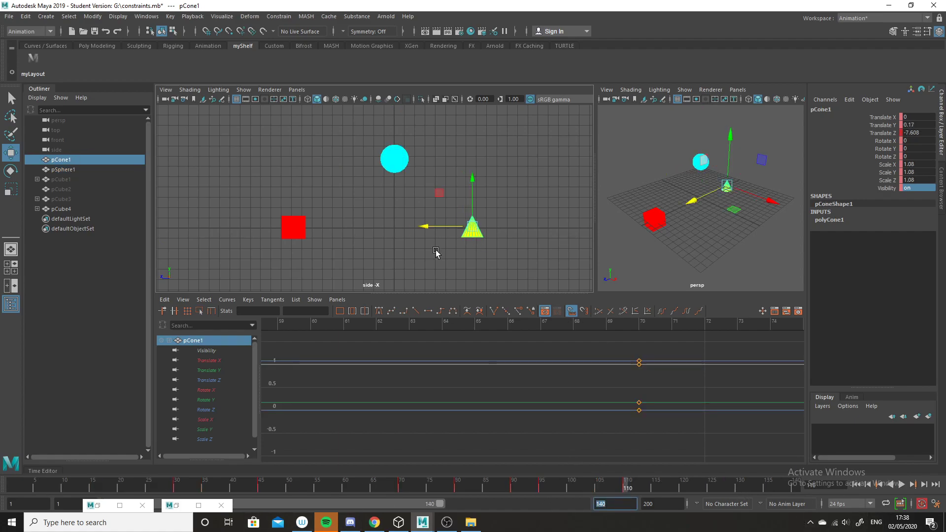
# - Key pSphere1 at frame 110, and lower it to a Translate Y of about 0.424 at frame 116
pyautogui.click(405, 157)
pyautogui.moveTo(649, 483)
pyautogui.mouseDown()
pyautogui.moveTo(577, 487)
pyautogui.moveTo(631, 487)
pyautogui.mouseUp()
pyautogui.click(627, 489)
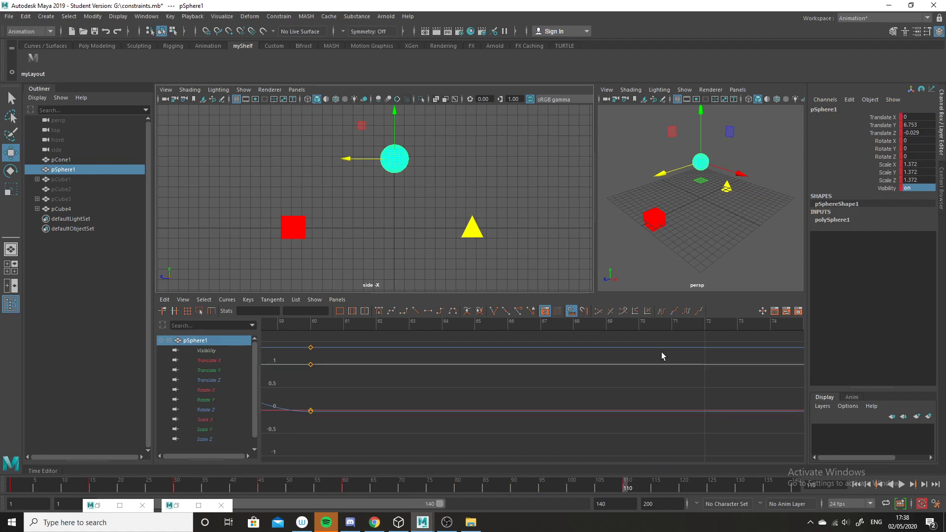
pyautogui.moveTo(634, 486); pyautogui.dragTo(662, 484)
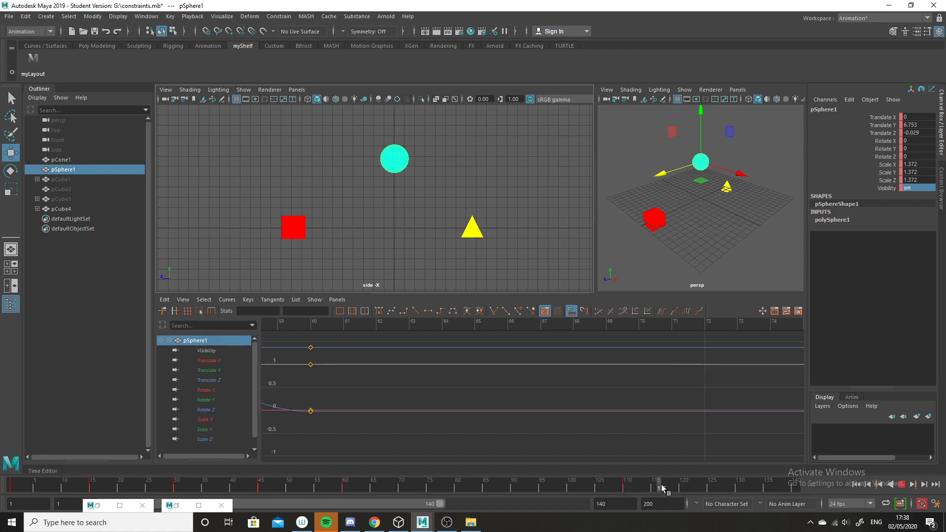
pyautogui.moveTo(395, 116); pyautogui.dragTo(404, 180)
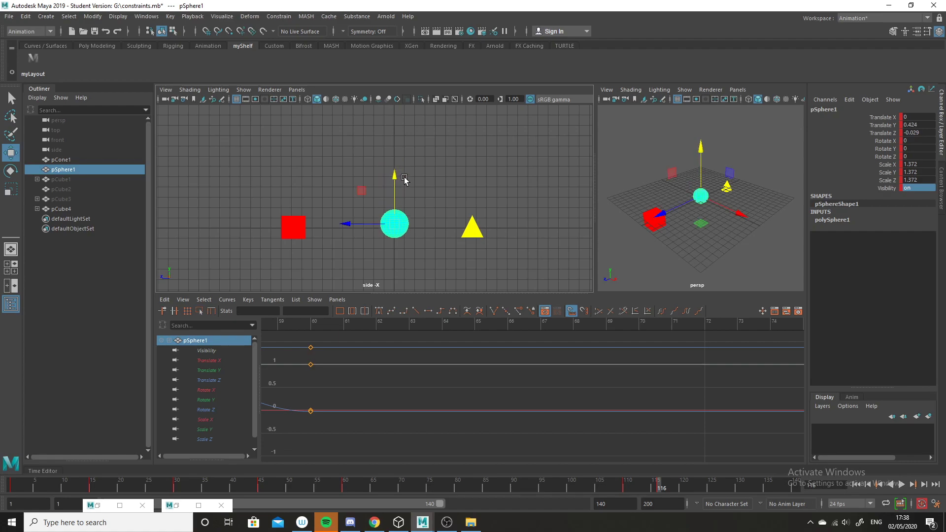
# - Give pSphere1 a bounce by raising it to about 1.718 in Y at frame 118 and lowering it to about 0.328 at frame 120
pyautogui.moveTo(660, 485)
pyautogui.mouseDown()
pyautogui.moveTo(681, 485)
pyautogui.moveTo(661, 486)
pyautogui.moveTo(669, 484)
pyautogui.mouseUp()
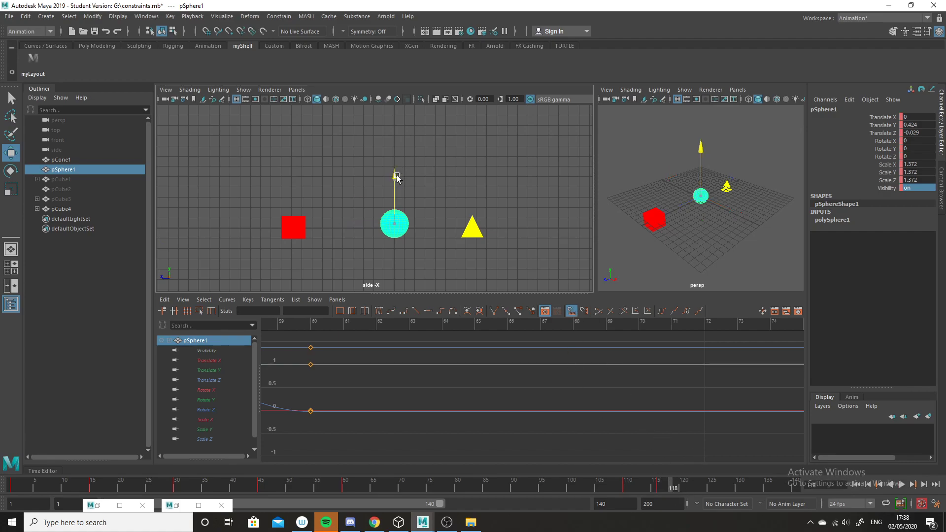
pyautogui.moveTo(397, 176); pyautogui.dragTo(397, 164)
pyautogui.moveTo(671, 486); pyautogui.dragTo(683, 488)
pyautogui.moveTo(395, 165); pyautogui.dragTo(395, 179)
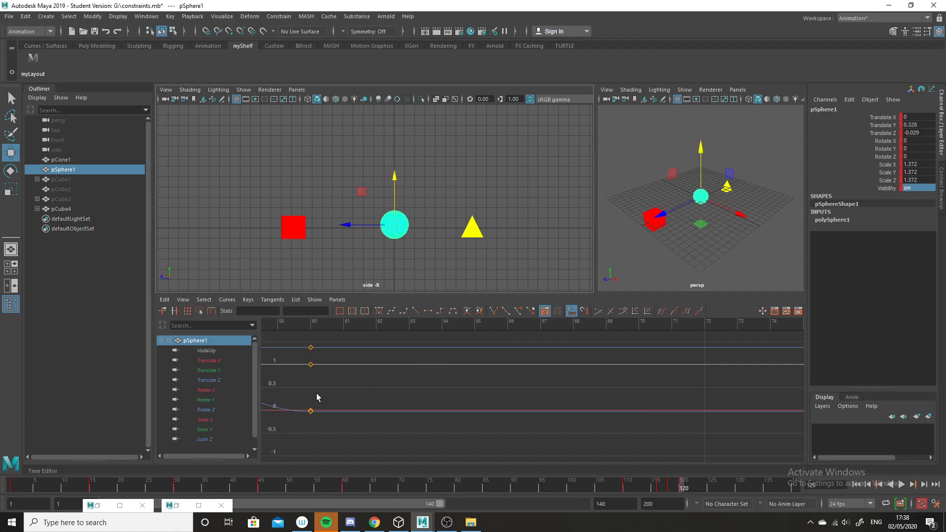
# - Break the tangents of pSphere1's Translate Y key at frame 116 and raise its incoming handle for a sharper landing
pyautogui.click(208, 370)
pyautogui.press('f')
pyautogui.scroll(6, 608, 406)
pyautogui.keyDown('alt'); pyautogui.moveTo(609, 406); pyautogui.dragTo(472, 463, button='middle'); pyautogui.keyUp('alt')
pyautogui.click(530, 394)
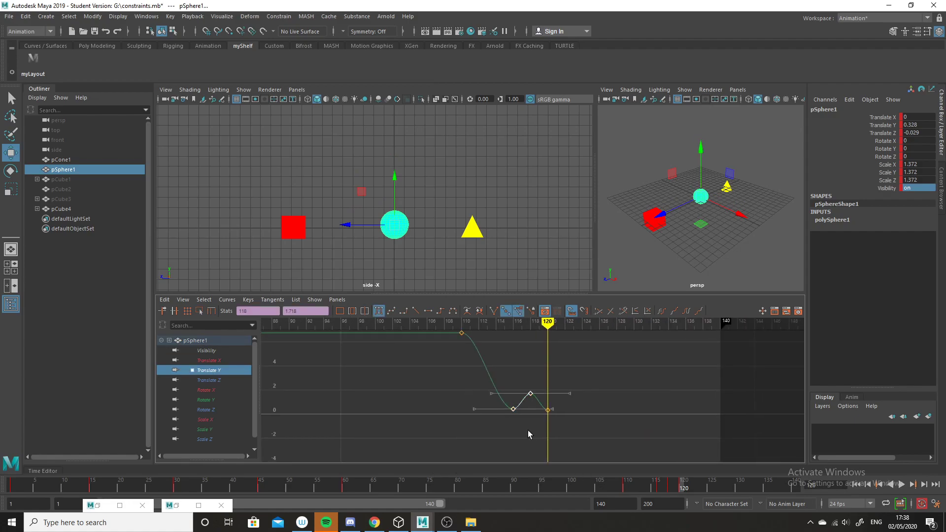
pyautogui.click(657, 410)
pyautogui.moveTo(473, 398); pyautogui.dragTo(539, 425)
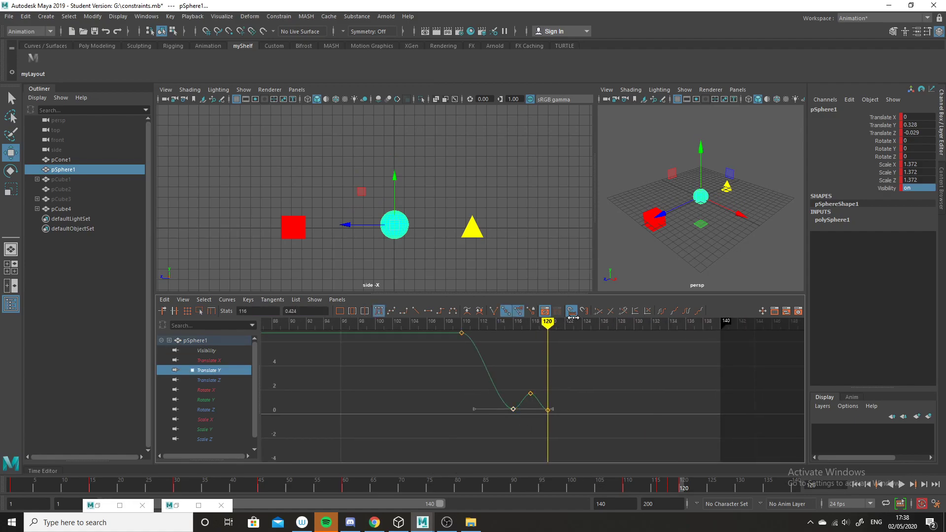
pyautogui.click(493, 310)
pyautogui.moveTo(473, 409); pyautogui.dragTo(482, 365)
pyautogui.click(485, 454)
pyautogui.click(513, 409)
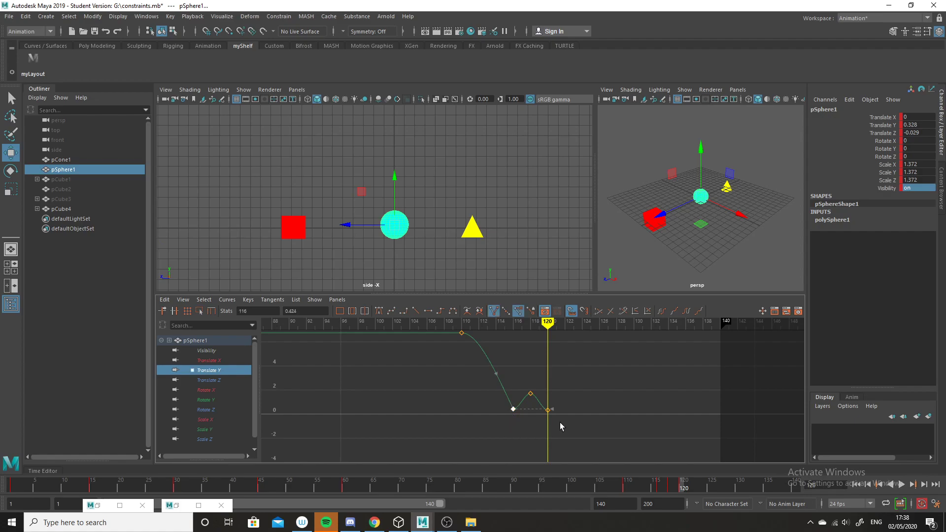
# - Break the tangents of pSphere1's Translate Y key at frame 120 and raise its incoming handle to round the bounce
pyautogui.moveTo(571, 434); pyautogui.dragTo(538, 394)
pyautogui.click(495, 312)
pyautogui.moveTo(508, 415); pyautogui.dragTo(528, 376)
# - Play the full animation from frame 1 to review the cube handovers and the sphere's bounce
pyautogui.moveTo(572, 483); pyautogui.dragTo(10, 480)
pyautogui.click(900, 485)
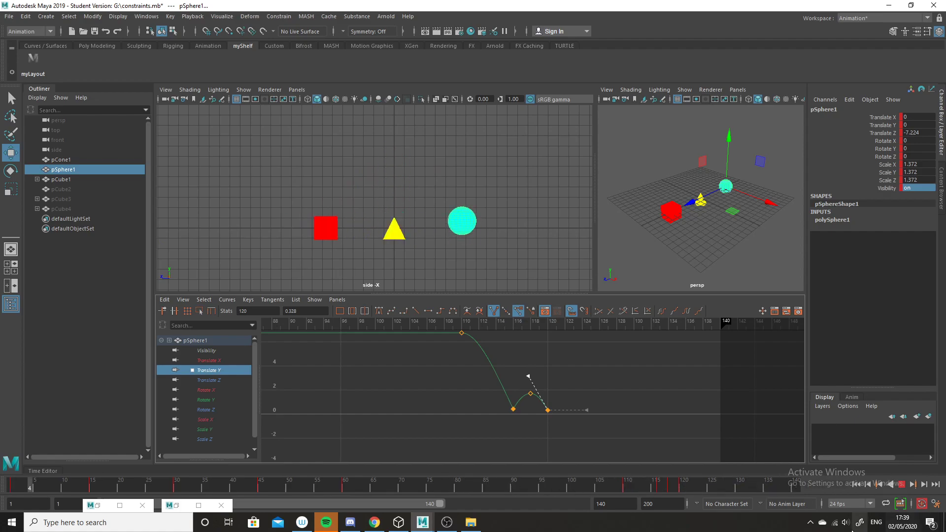
pyautogui.click(901, 485)
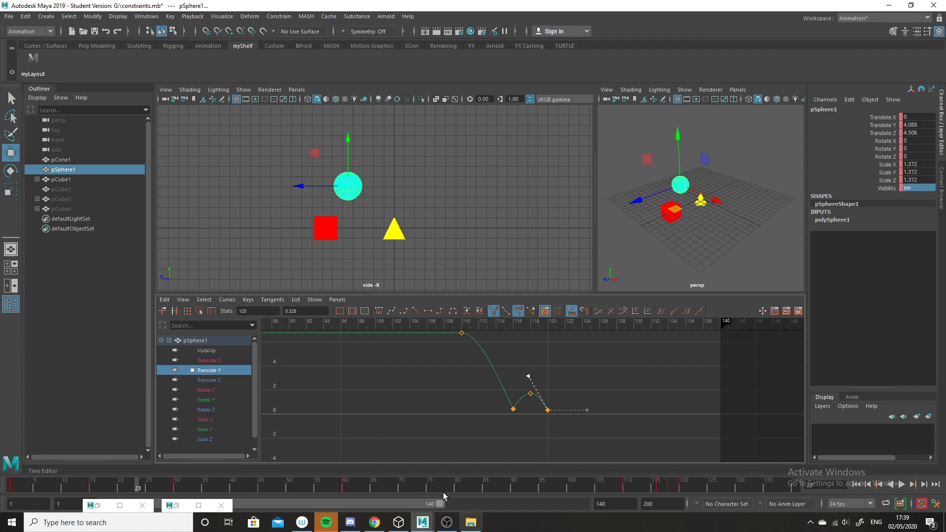
pyautogui.hotkey('alt', 'v')
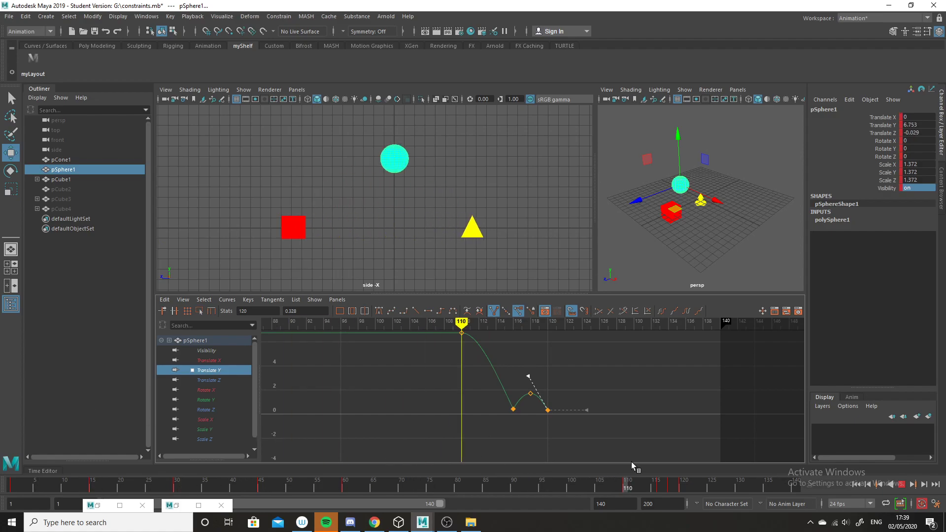
pyautogui.click(12, 485)
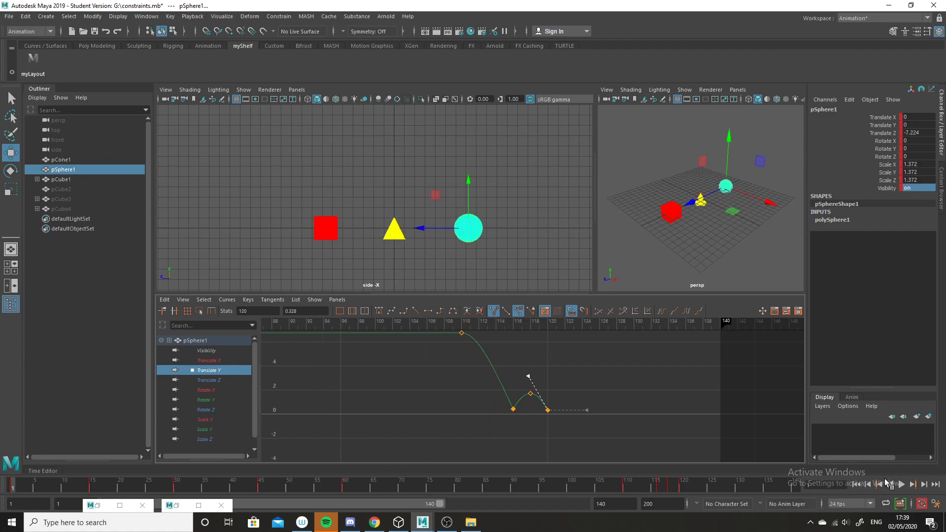
pyautogui.click(901, 485)
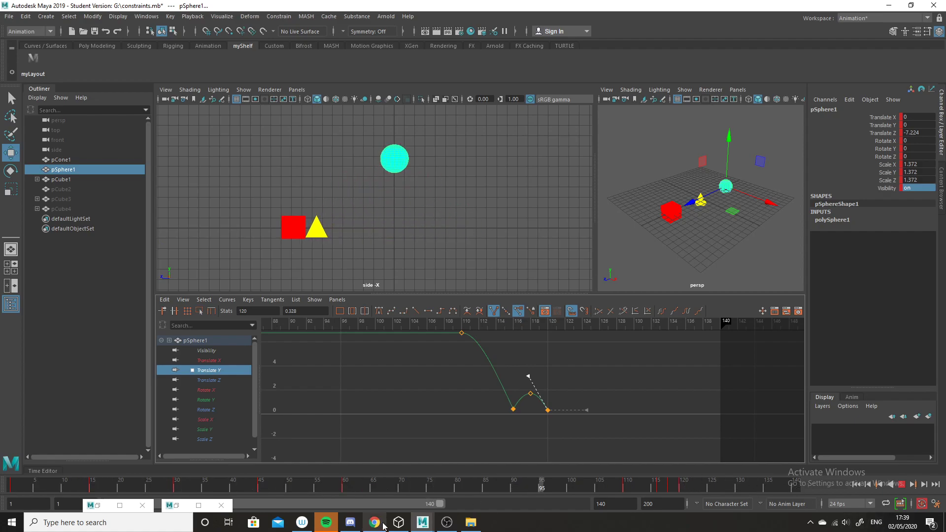
pyautogui.click(447, 522)
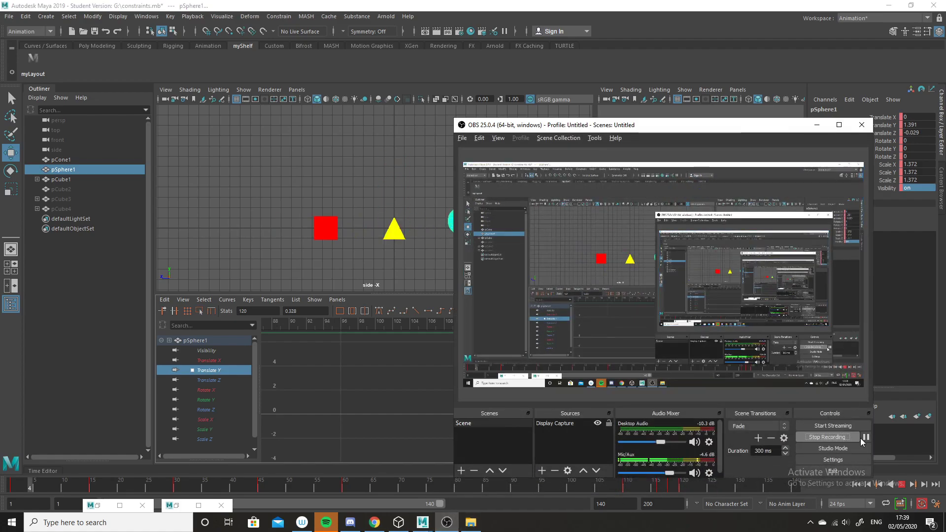